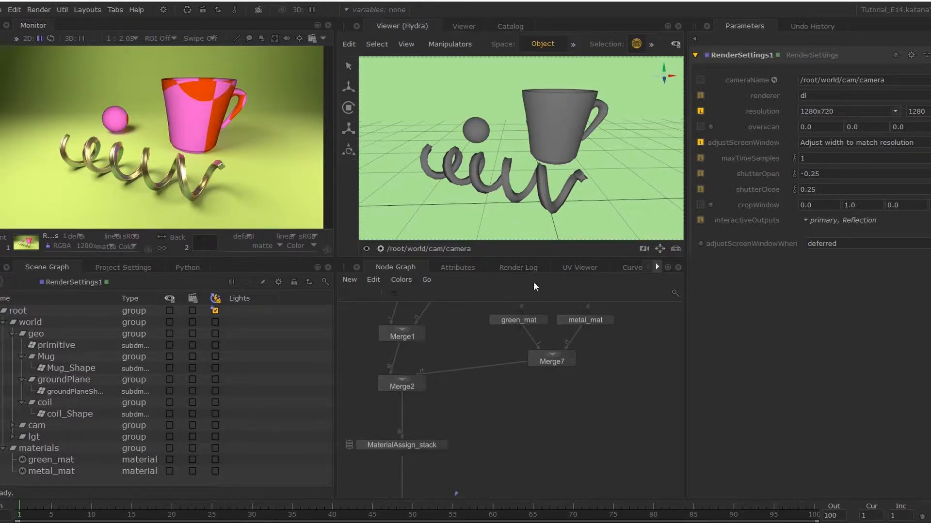
# Step: Add a NetworkMaterial node beside metal_mat and connect its output to Merge7
pyautogui.press('a')
pyautogui.press('Tab')
pyautogui.write('networkmaterial')
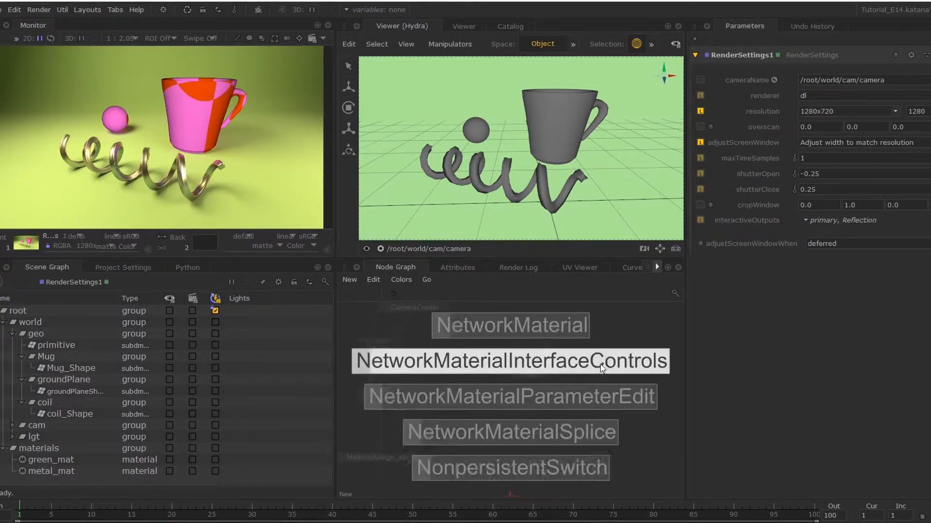
pyautogui.press('Return')
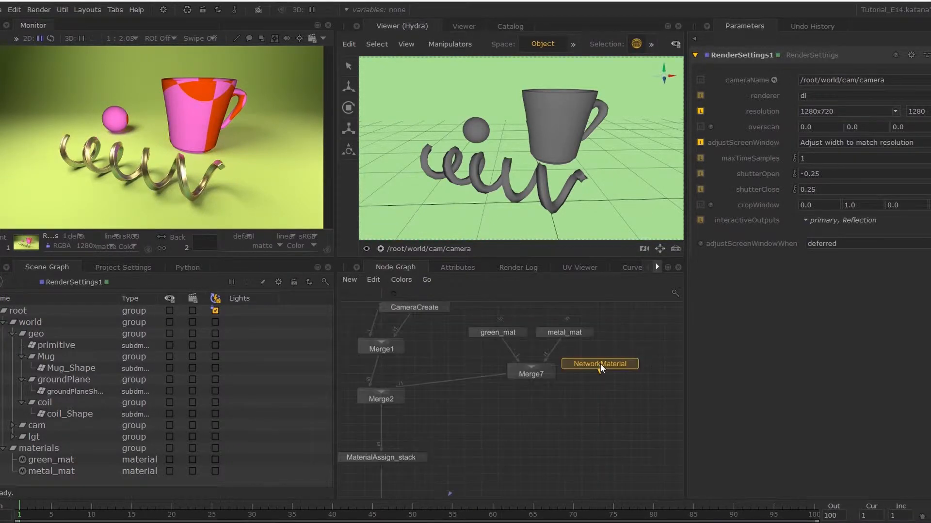
pyautogui.click(643, 336)
pyautogui.moveTo(630, 359); pyautogui.dragTo(584, 380, button='middle')
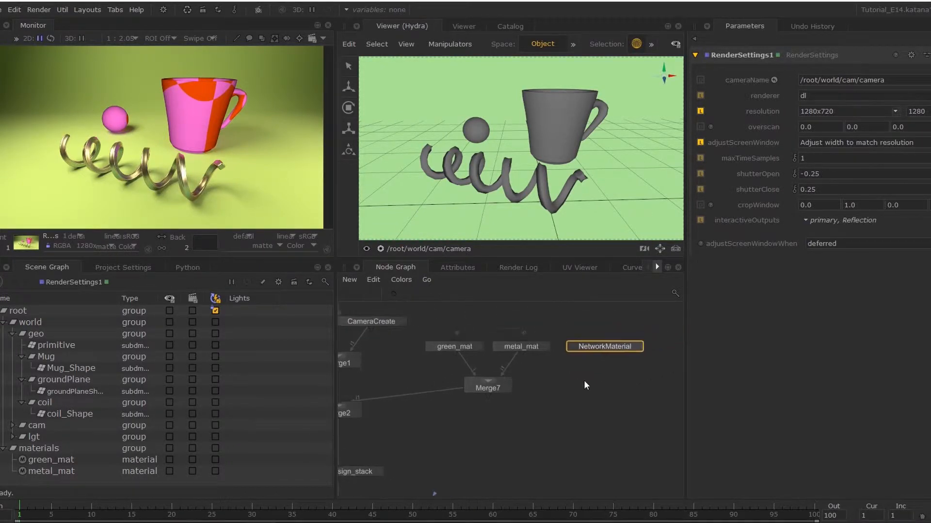
pyautogui.moveTo(605, 356); pyautogui.dragTo(483, 385)
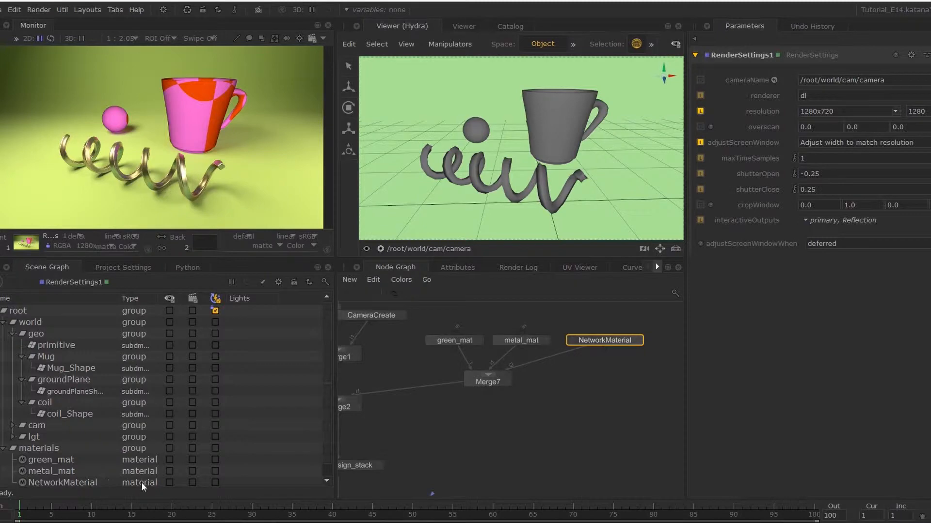
# Step: Rename the new NetworkMaterial node as mug_mat
pyautogui.click(633, 344)
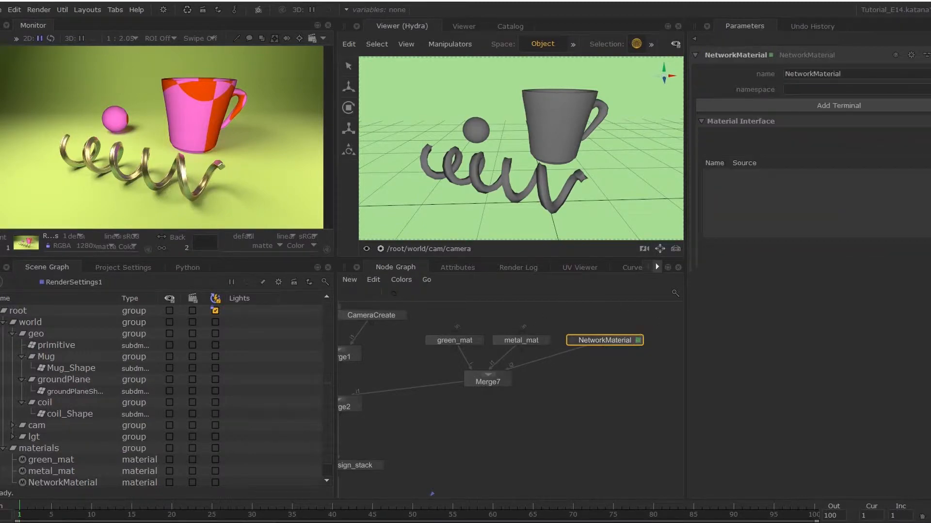
pyautogui.doubleClick(847, 73)
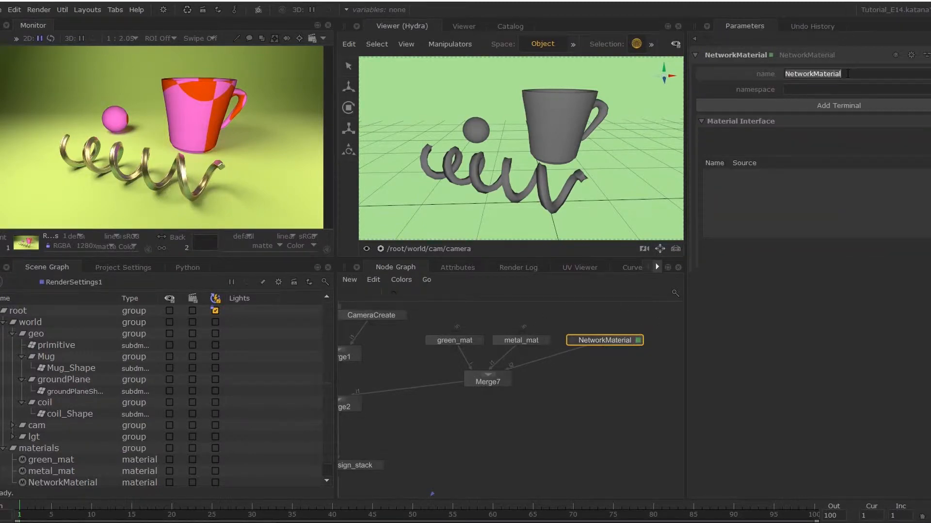
pyautogui.write('mug_mat')
pyautogui.press('Return')
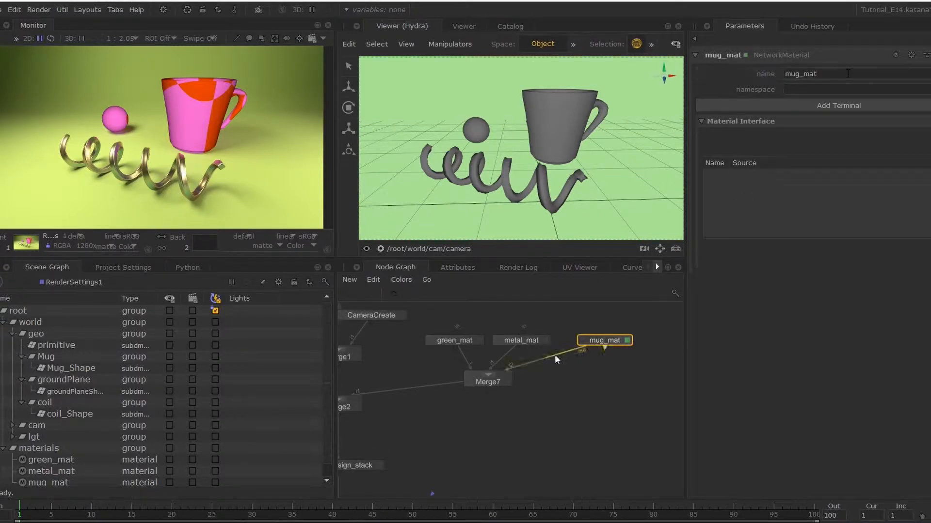
# Step: Add a DlShadingNode to the node graph above mug_mat
pyautogui.moveTo(575, 362); pyautogui.dragTo(528, 426, button='middle')
pyautogui.press('Tab')
pyautogui.write('dlsh')
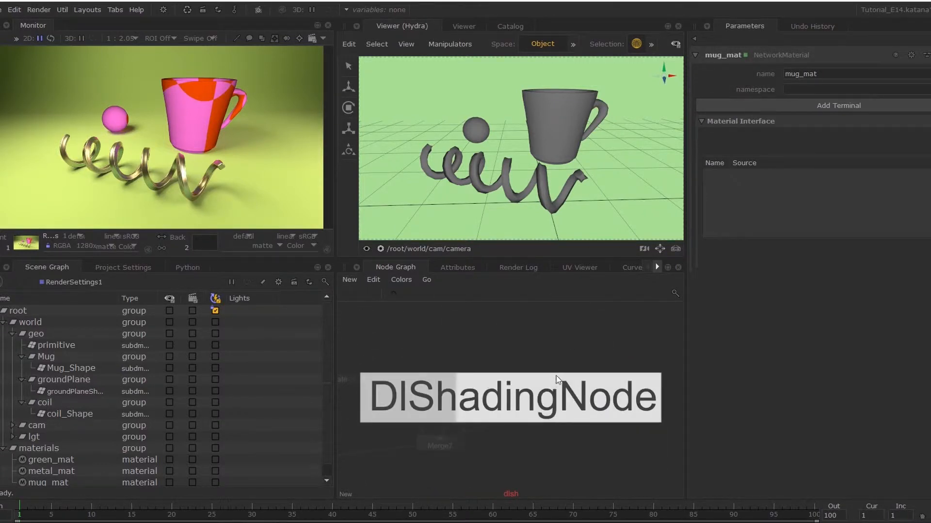
pyautogui.press('Return')
pyautogui.click(552, 359)
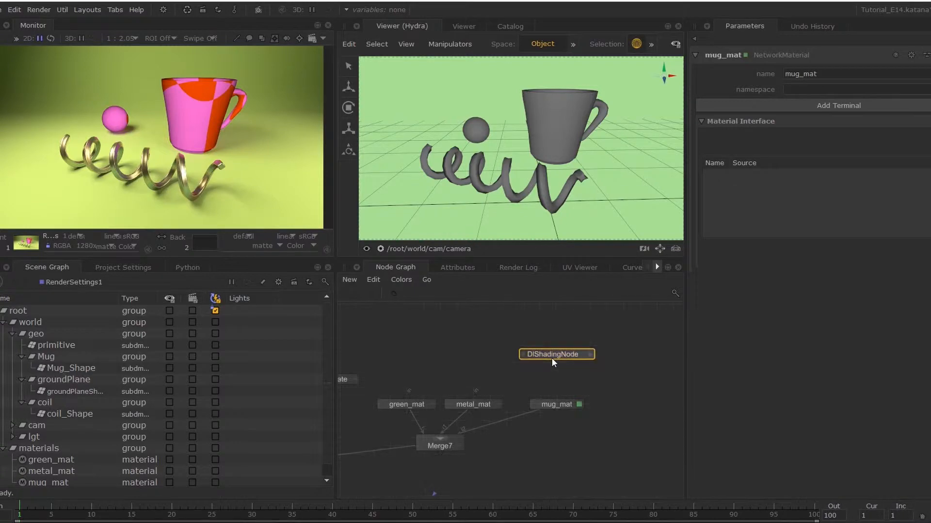
# Step: Rename the new shading node as principled_mat and set its node type to dlPrincipled
pyautogui.press('e')
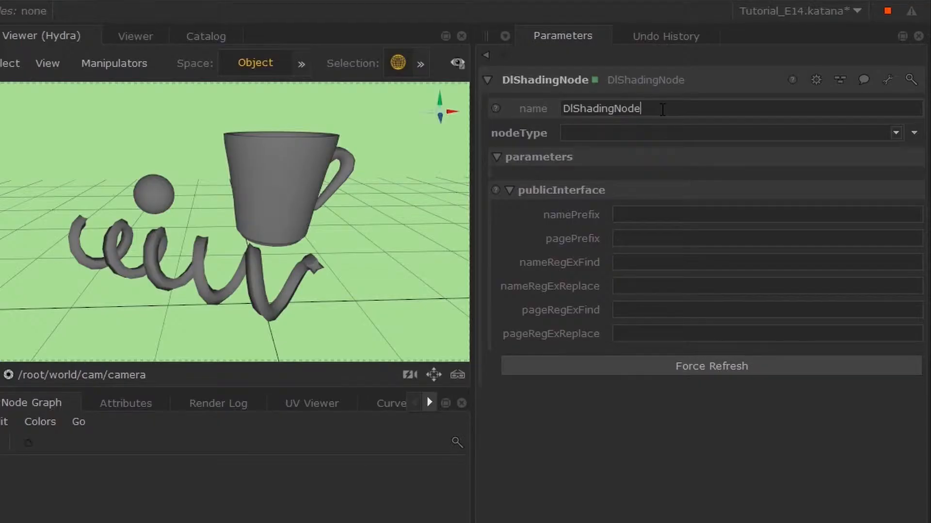
pyautogui.doubleClick(809, 74)
pyautogui.write('princi')
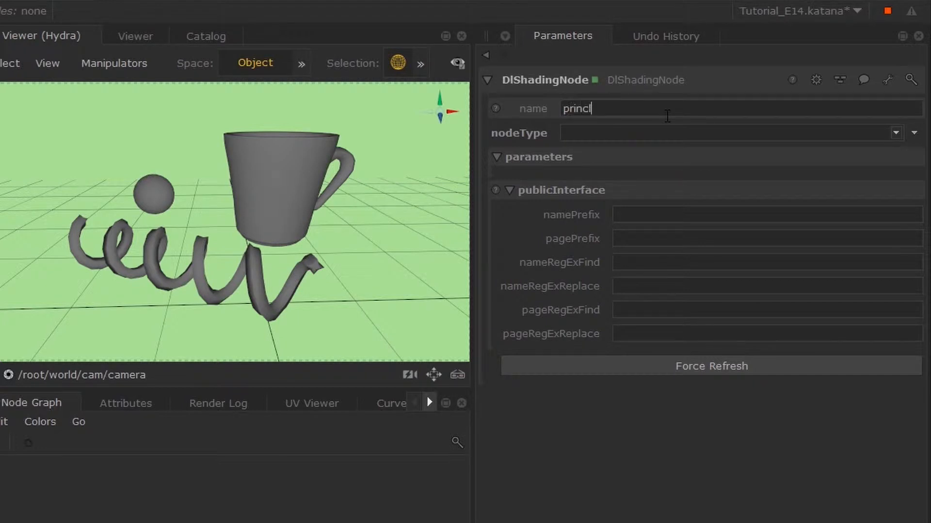
pyautogui.write('pled_mat')
pyautogui.press('Return')
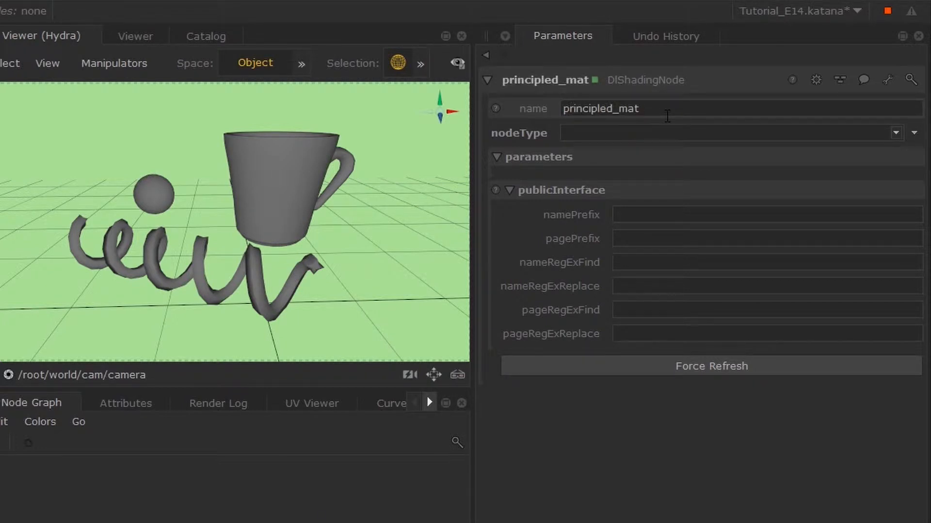
pyautogui.click(896, 133)
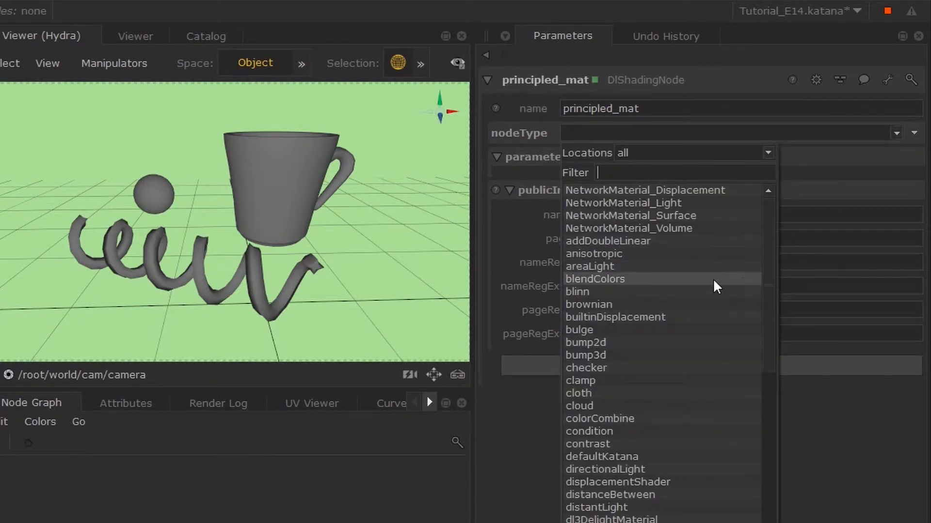
pyautogui.write('prin')
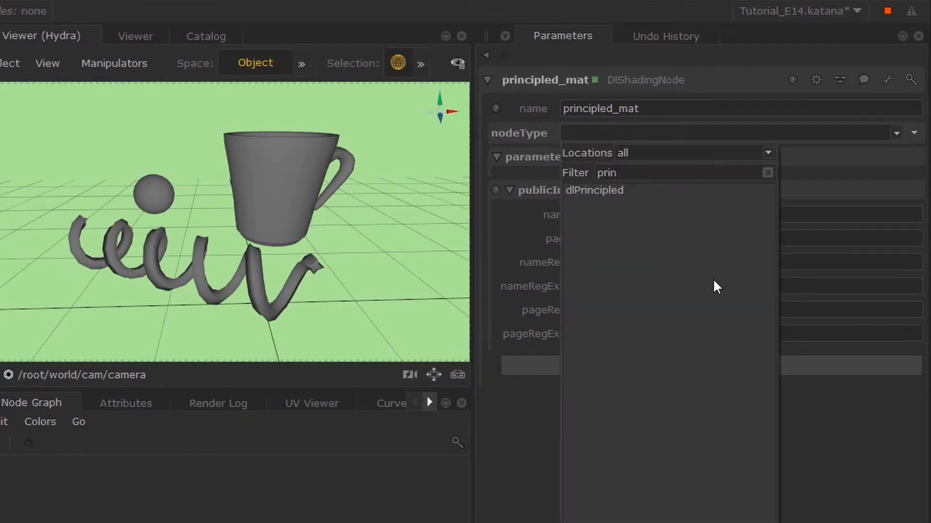
pyautogui.click(625, 191)
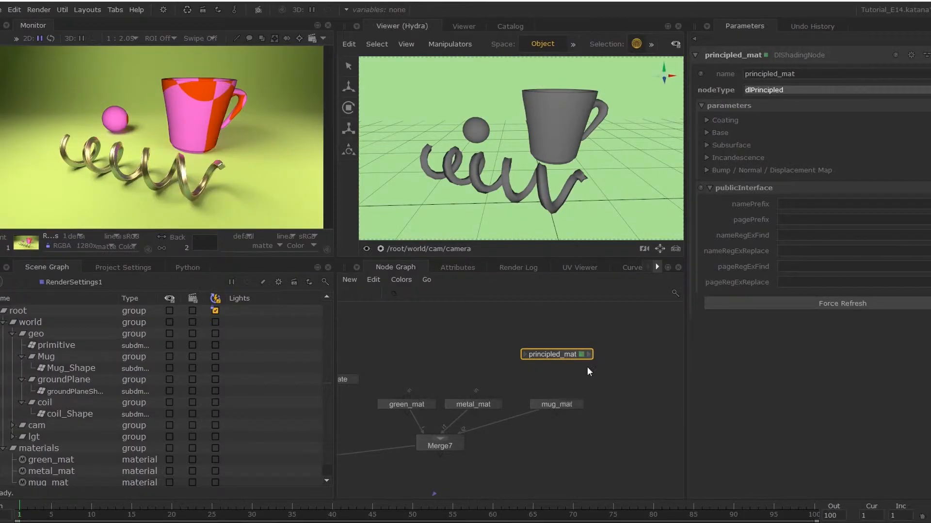
# Step: Add another DlShadingNode, placed above principled_mat in the node graph
pyautogui.moveTo(591, 362); pyautogui.dragTo(583, 419, button='middle')
pyautogui.click(586, 337)
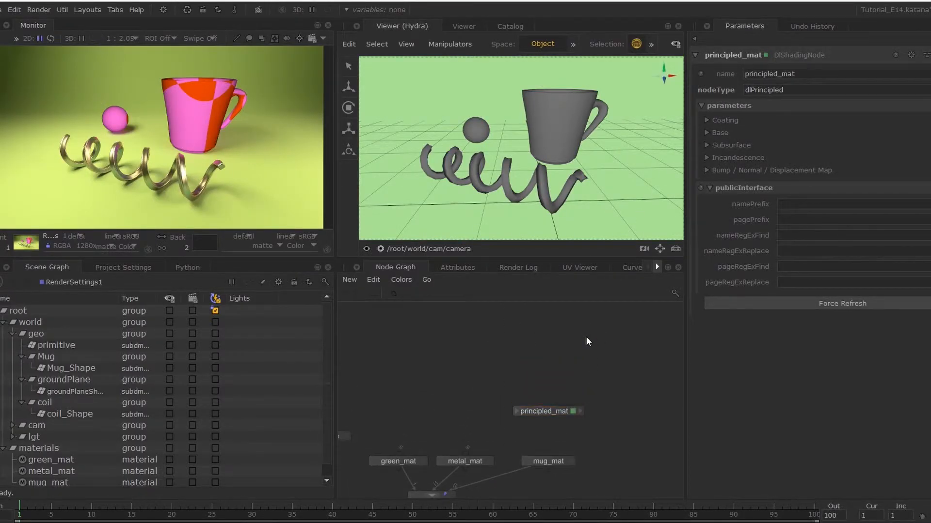
pyautogui.press('Tab')
pyautogui.write('dl')
pyautogui.press('Down')
pyautogui.press('Down')
pyautogui.press('Down')
pyautogui.press('Down')
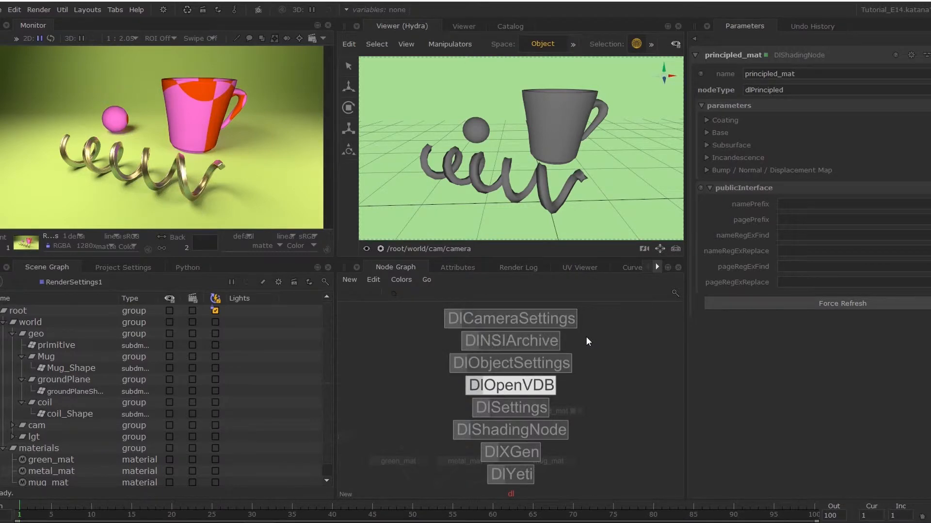
pyautogui.press('Return')
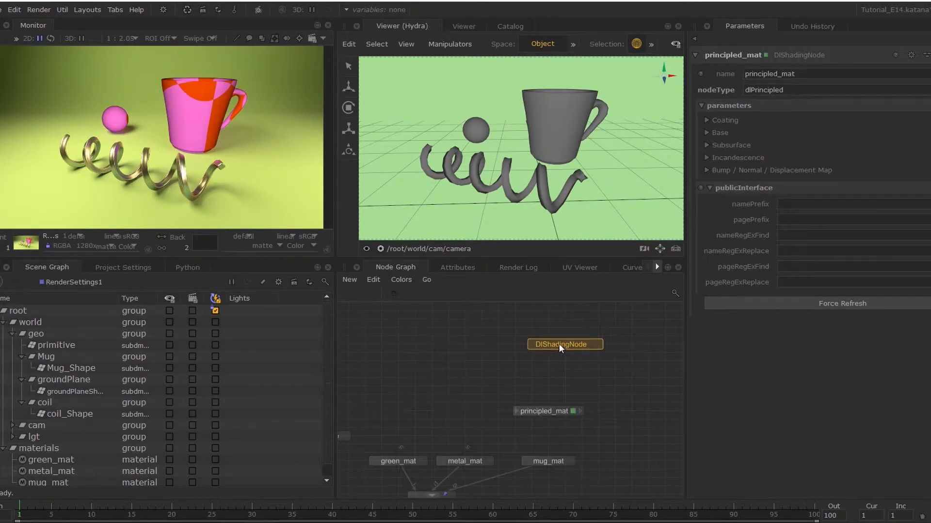
pyautogui.click(558, 345)
# Step: Duplicate the unnamed DlShadingNode and place the copy between it and principled_mat
pyautogui.hotkey('ctrl', 'c')
pyautogui.hotkey('ctrl', 'v')
pyautogui.click(563, 370)
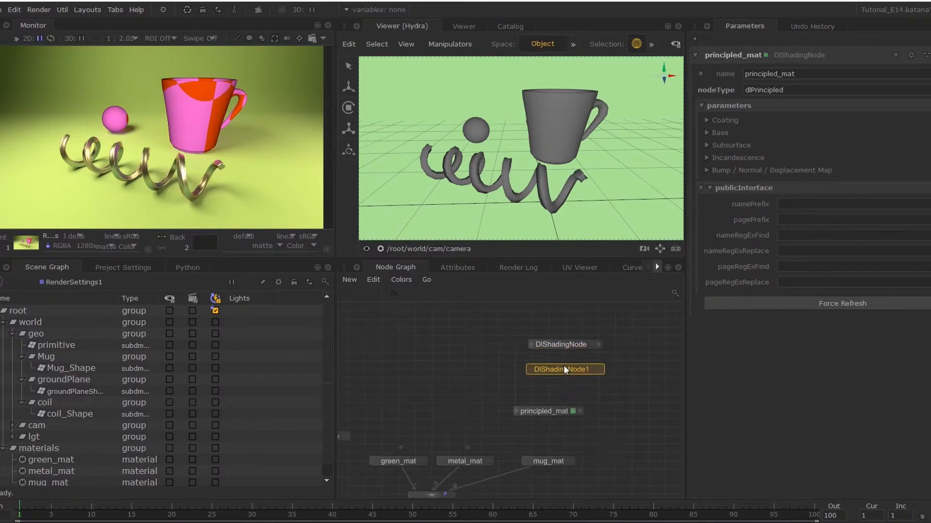
# Step: Rename the upper DlShadingNode as place2DTexture and set its node type to place2dTexture
pyautogui.click(579, 343)
pyautogui.click(586, 344)
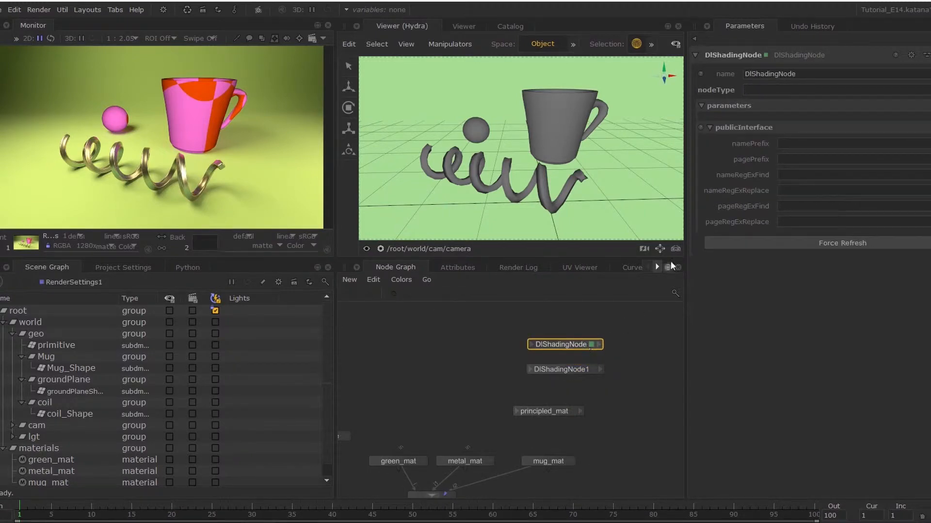
pyautogui.doubleClick(800, 74)
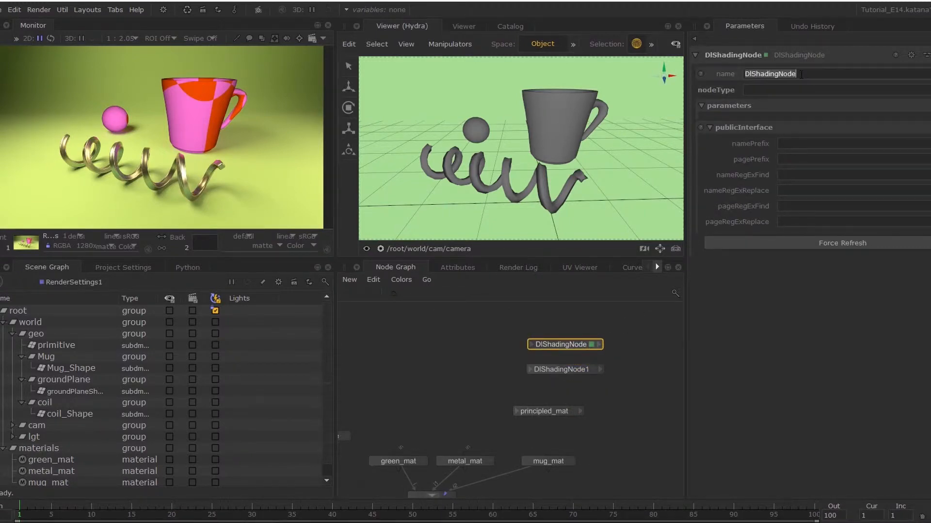
pyautogui.write('place')
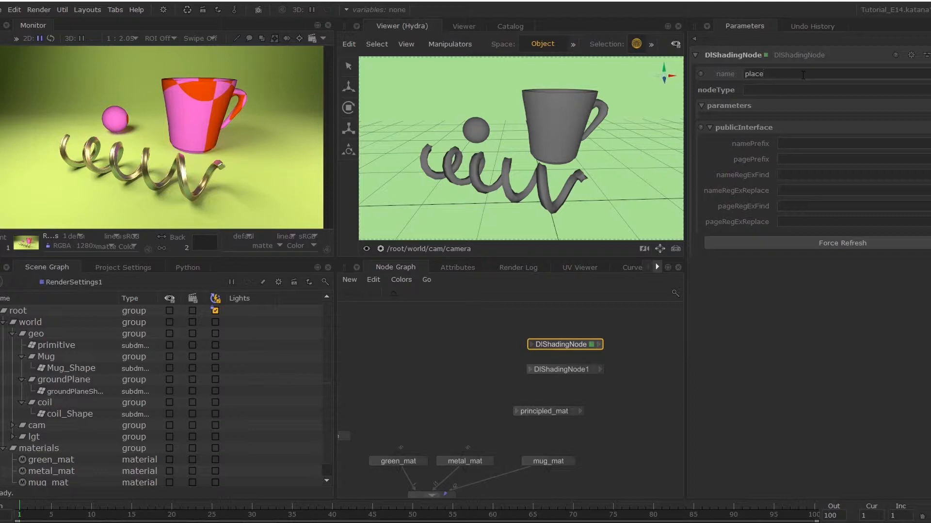
pyautogui.write('2DTexture')
pyautogui.press('Return')
pyautogui.click(883, 92)
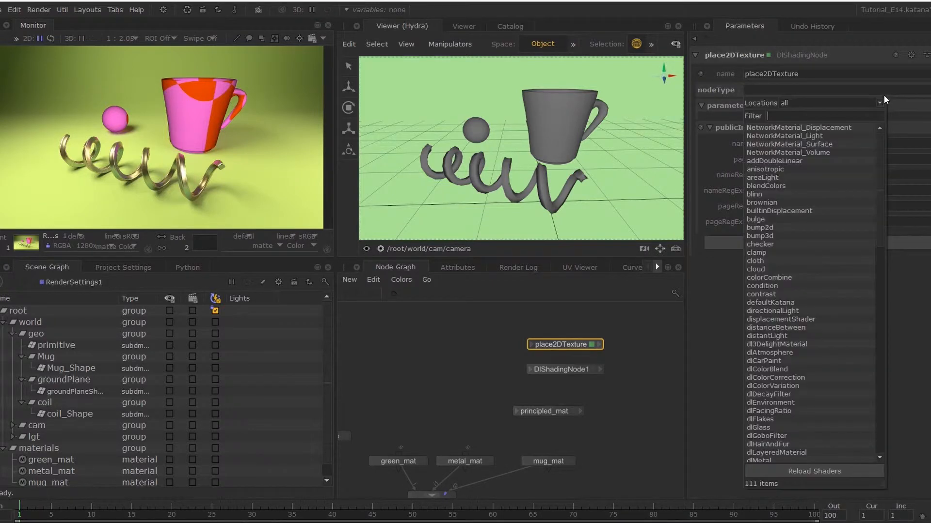
pyautogui.write('2d')
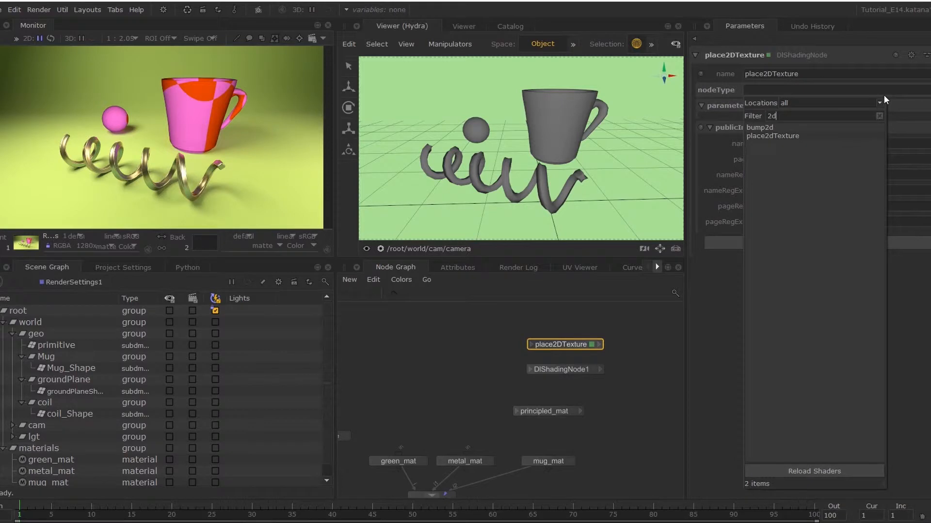
pyautogui.click(816, 137)
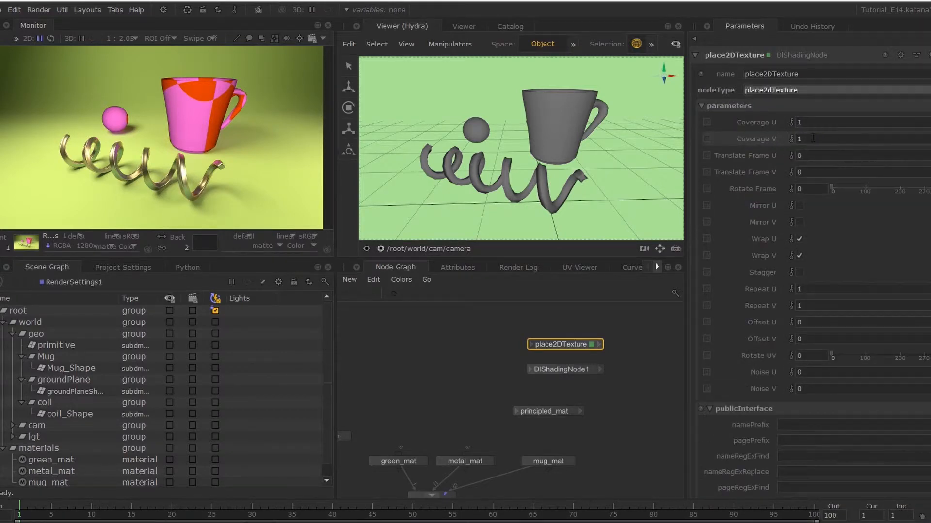
# Step: Rename the duplicated shading node as file and set its node type to file
pyautogui.click(583, 369)
pyautogui.doubleClick(836, 76)
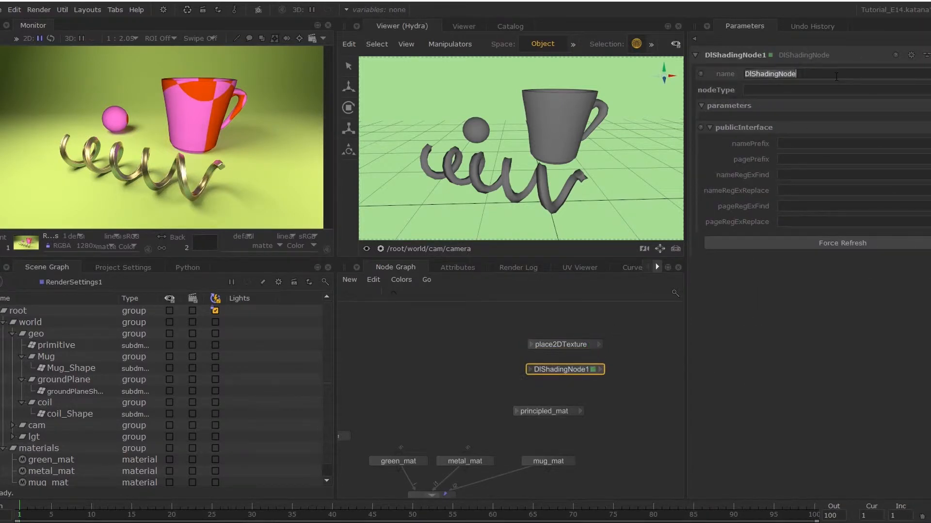
pyautogui.write('file')
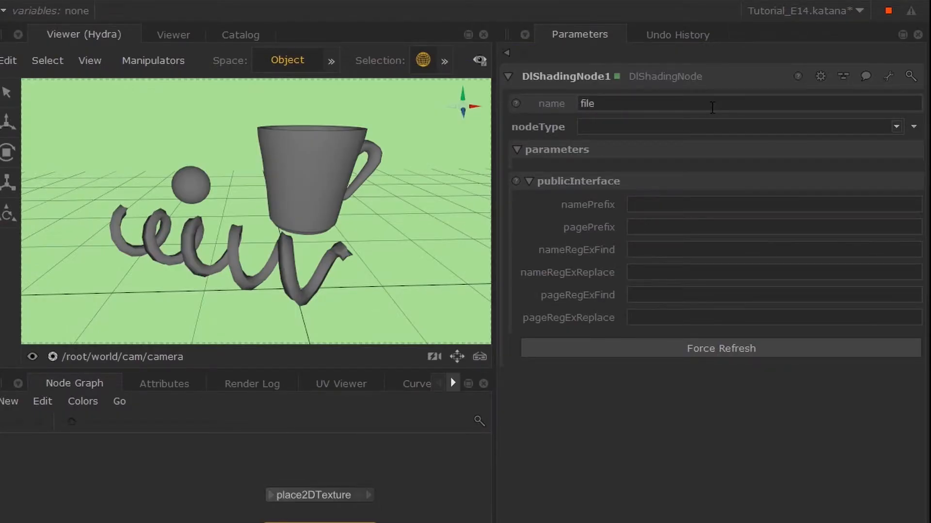
pyautogui.click(708, 127)
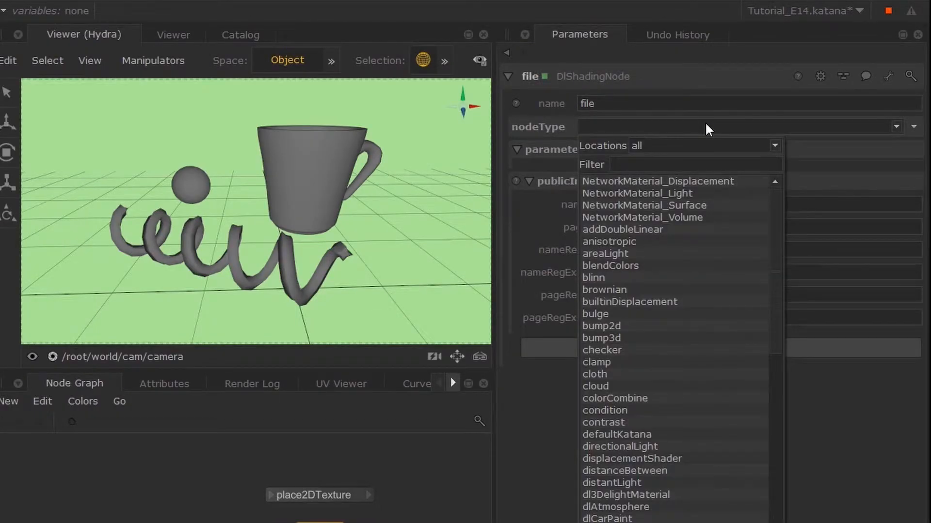
pyautogui.write('file')
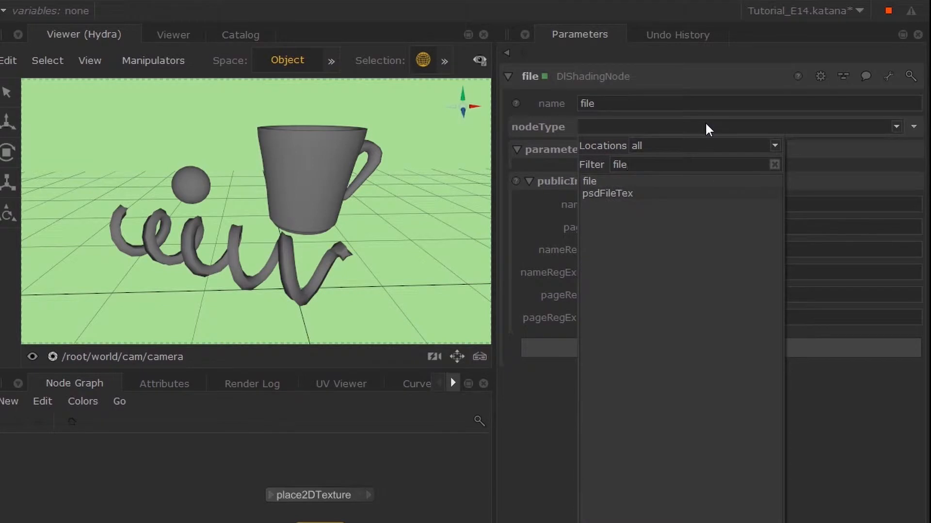
pyautogui.press('Down')
pyautogui.press('Return')
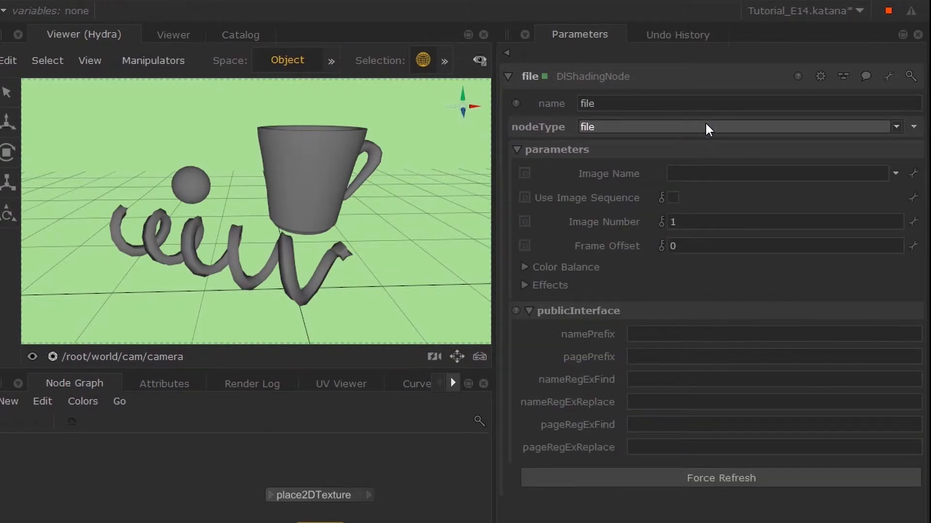
# Step: Set the file node's image to mug_diffuse.tif from the FTutorial_S01/textures folder
pyautogui.click(896, 174)
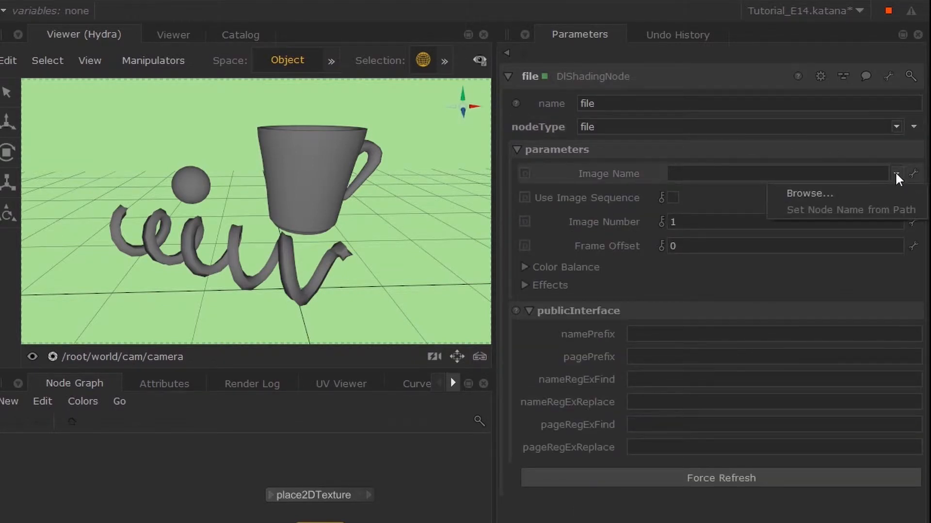
pyautogui.click(809, 193)
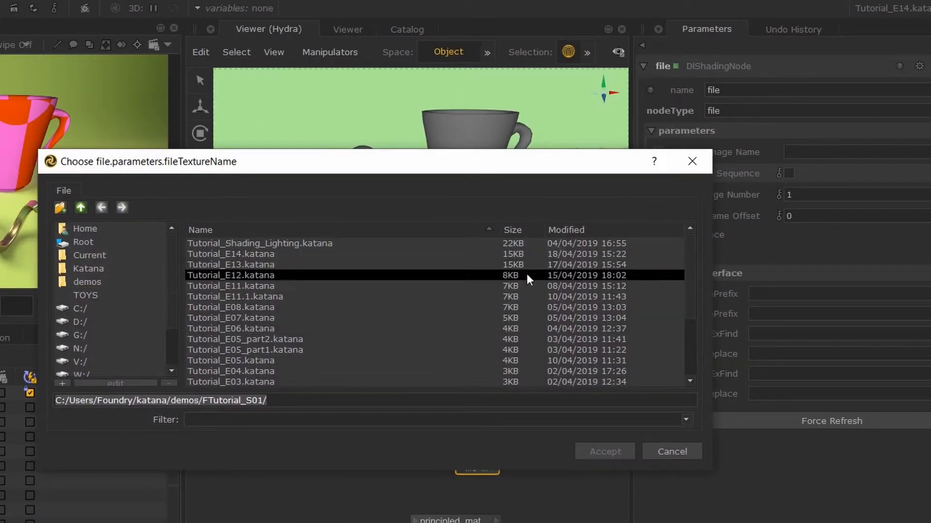
pyautogui.scroll(-3, 272, 334)
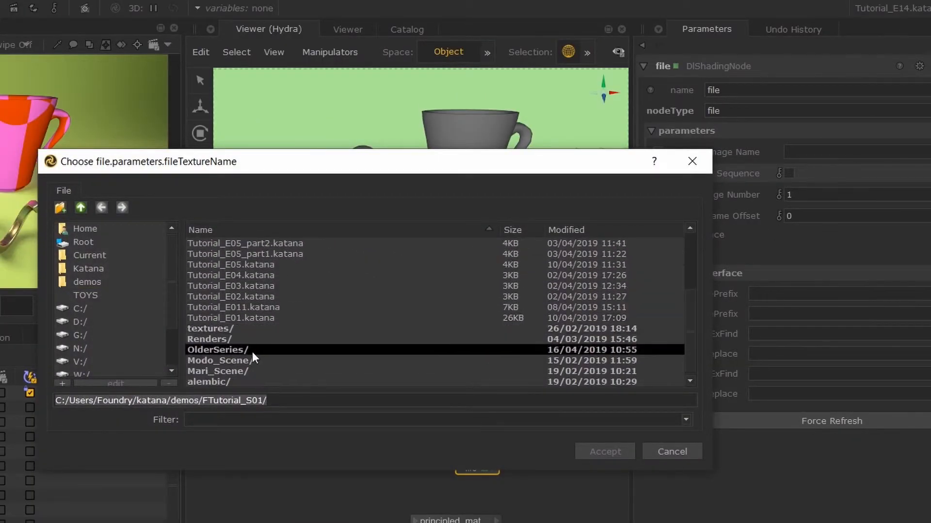
pyautogui.doubleClick(220, 329)
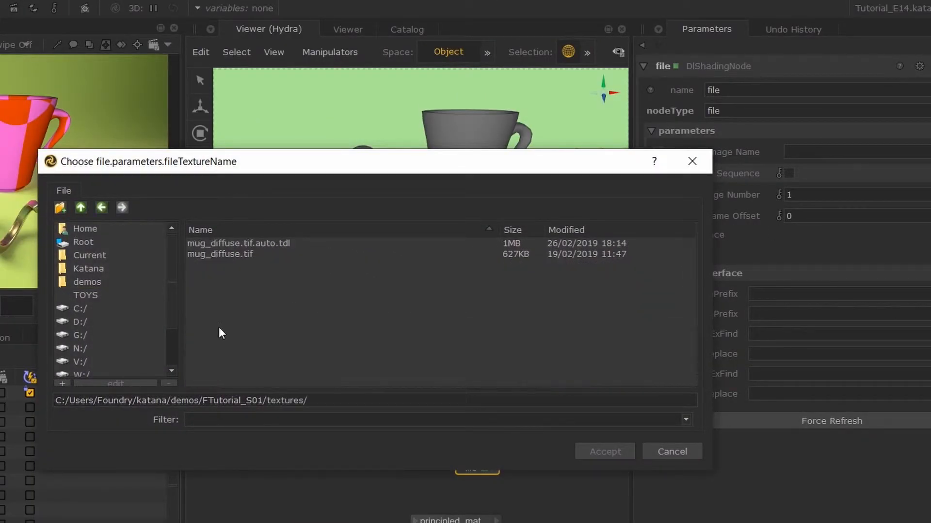
pyautogui.click(226, 256)
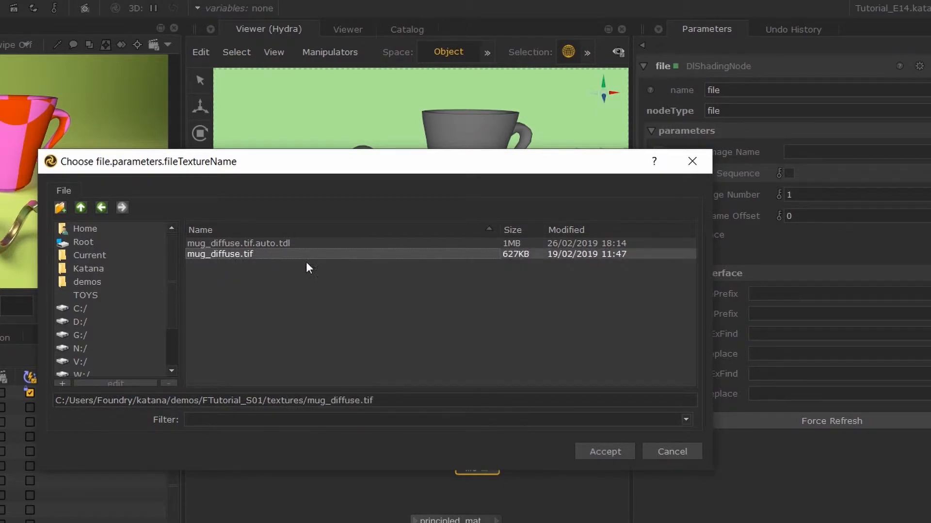
pyautogui.click(605, 451)
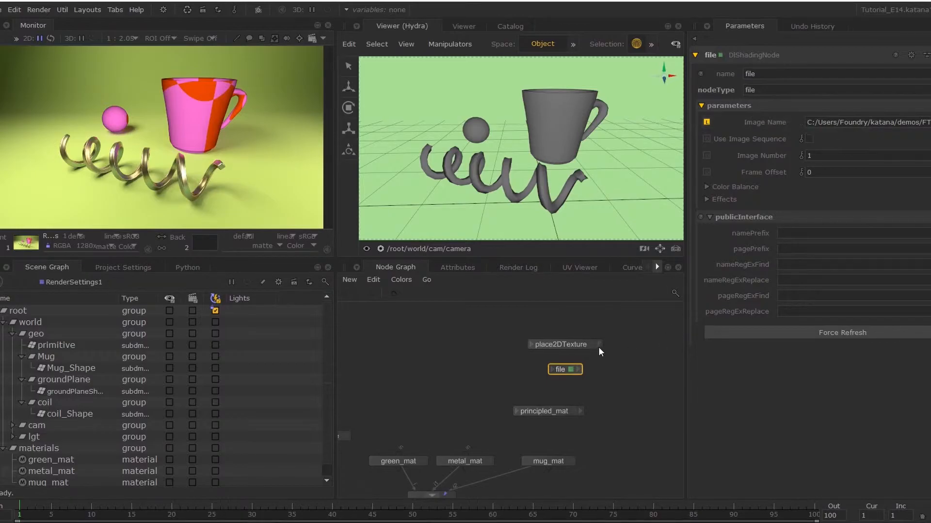
# Step: Connect the outUV output of place2DTexture to the UV Coordinates input of the file node
pyautogui.click(599, 344)
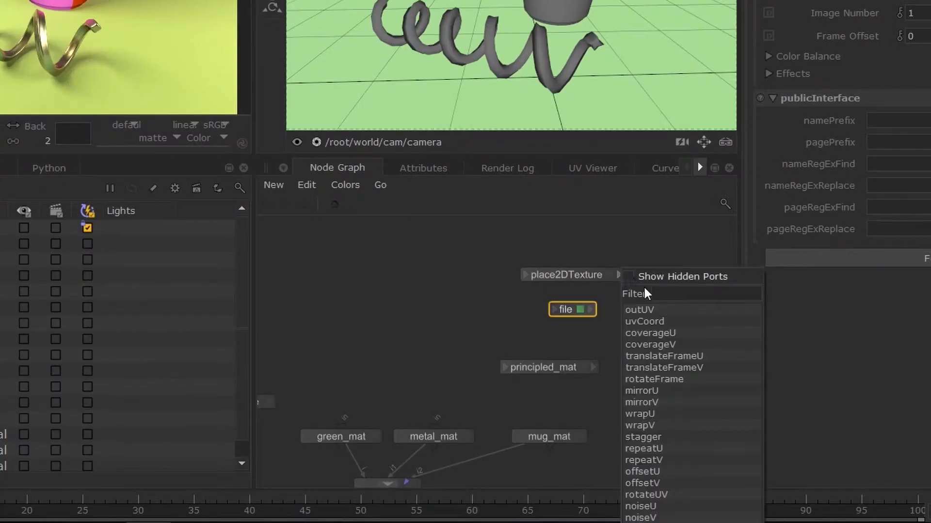
pyautogui.click(656, 310)
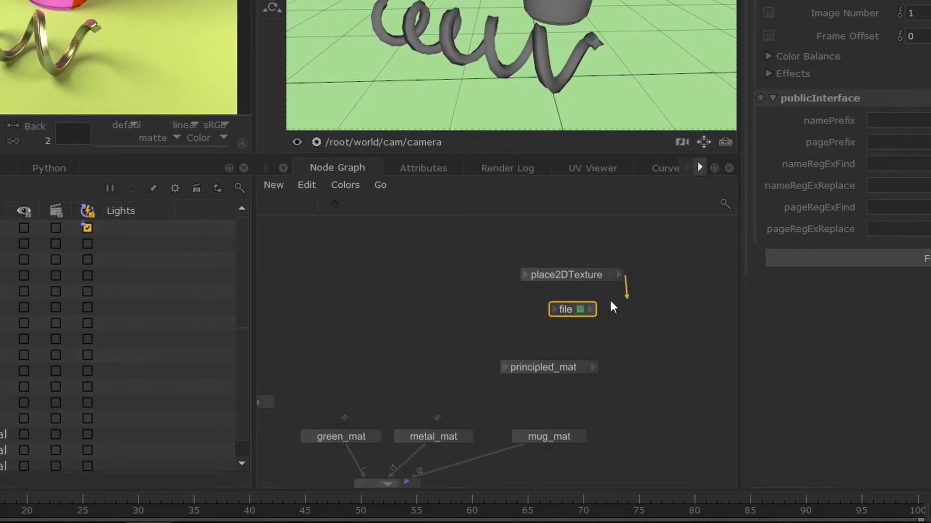
pyautogui.click(577, 312)
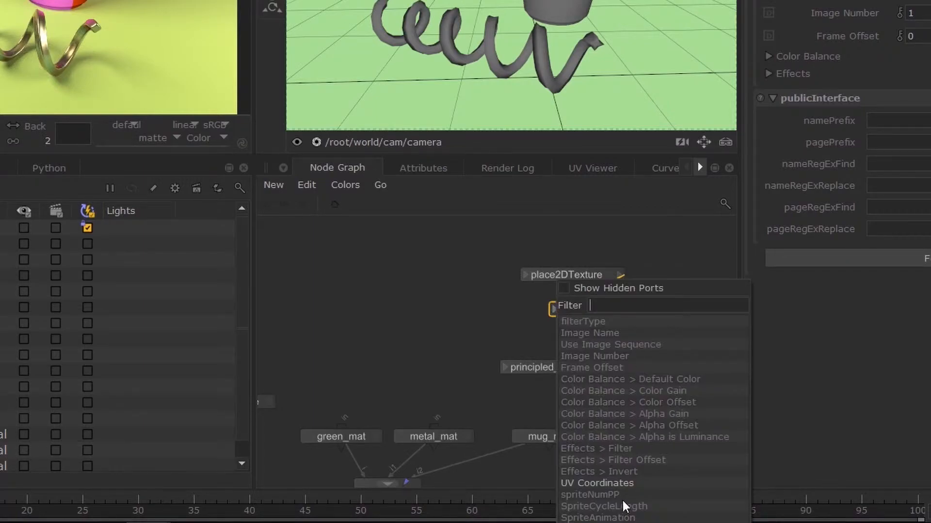
pyautogui.click(625, 484)
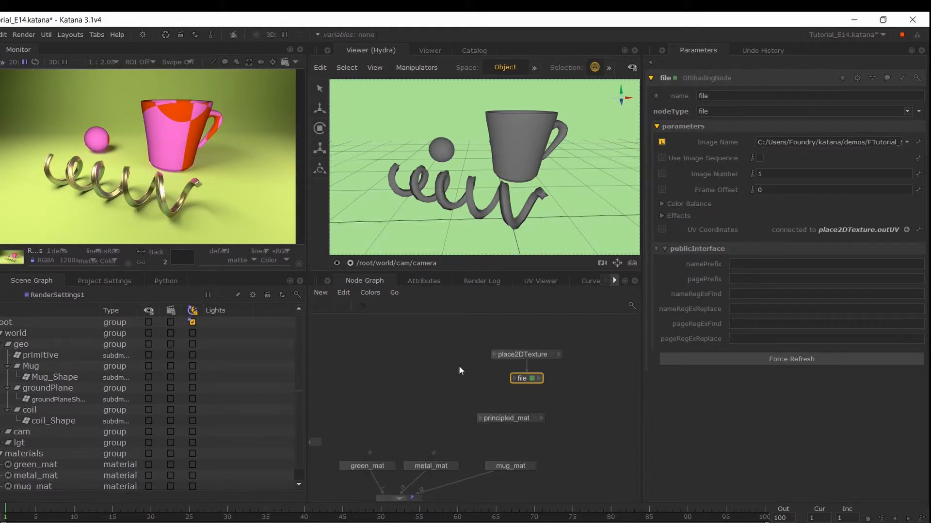
# Step: Create a file shading node with its linked place2dTexture node in the empty area above the existing shading nodes
pyautogui.click(443, 352)
pyautogui.press('s')
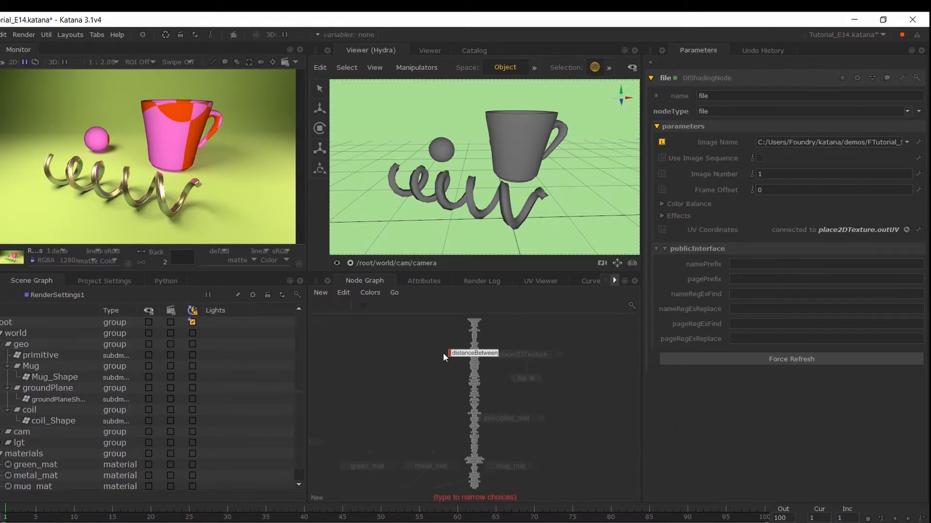
pyautogui.write('file')
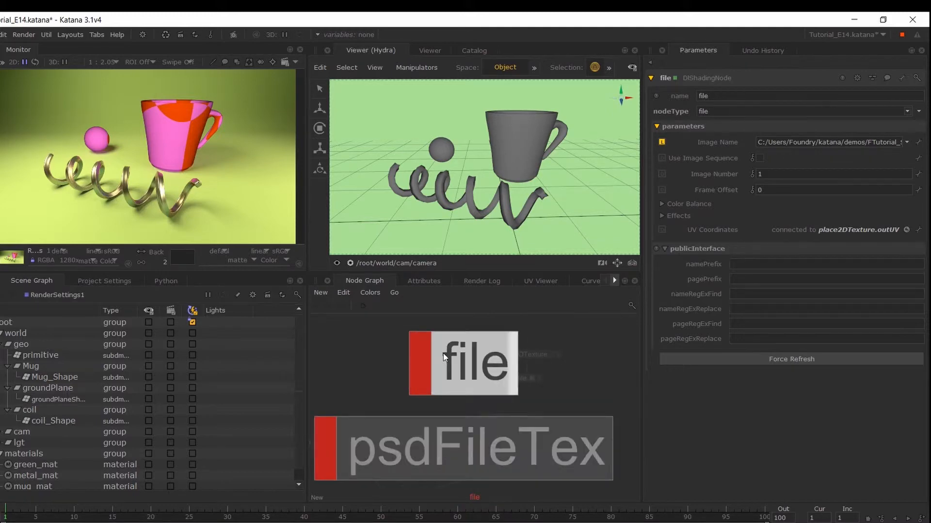
pyautogui.press('Return')
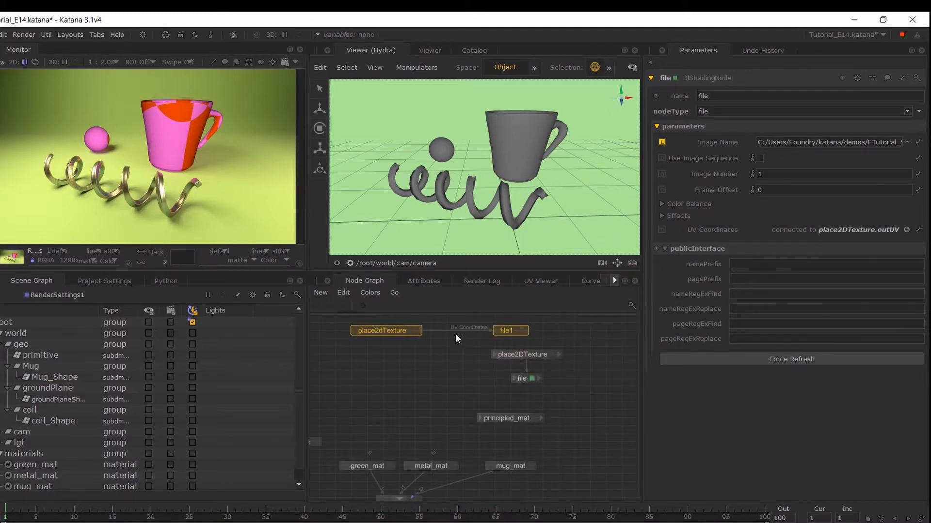
# Step: Check the parameters of the extra place2dTexture and file1 nodes and delete both nodes
pyautogui.click(455, 333)
pyautogui.click(411, 330)
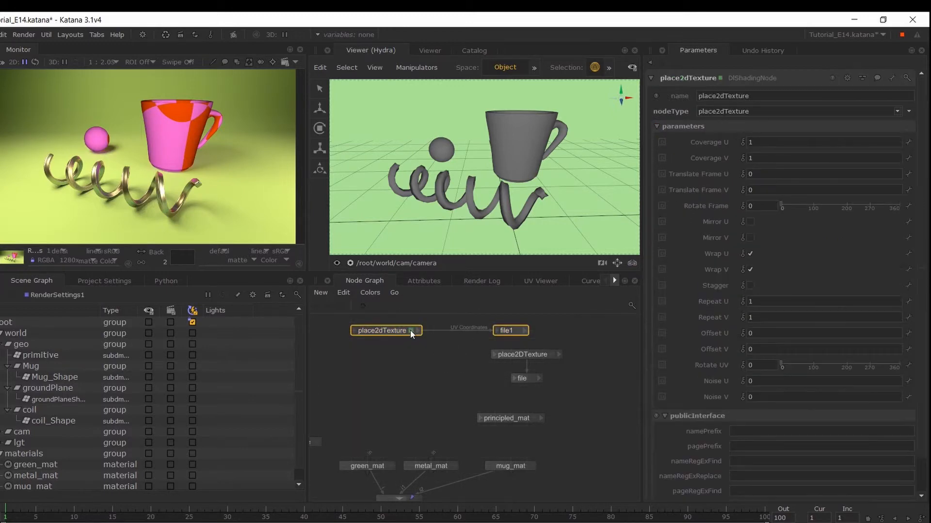
pyautogui.doubleClick(508, 329)
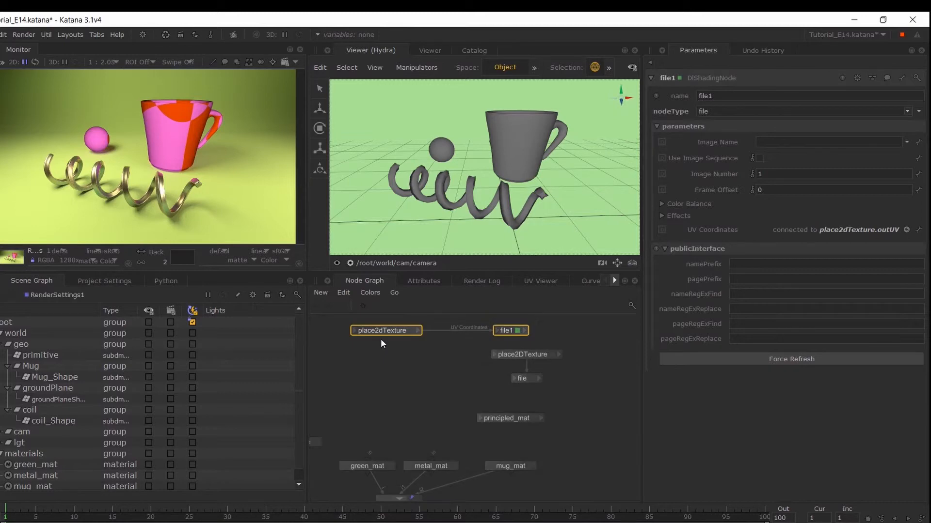
pyautogui.press('Delete')
# Step: Connect the outColor output of the file node to the Base > Color input of principled_mat
pyautogui.moveTo(556, 425); pyautogui.dragTo(544, 411, button='middle')
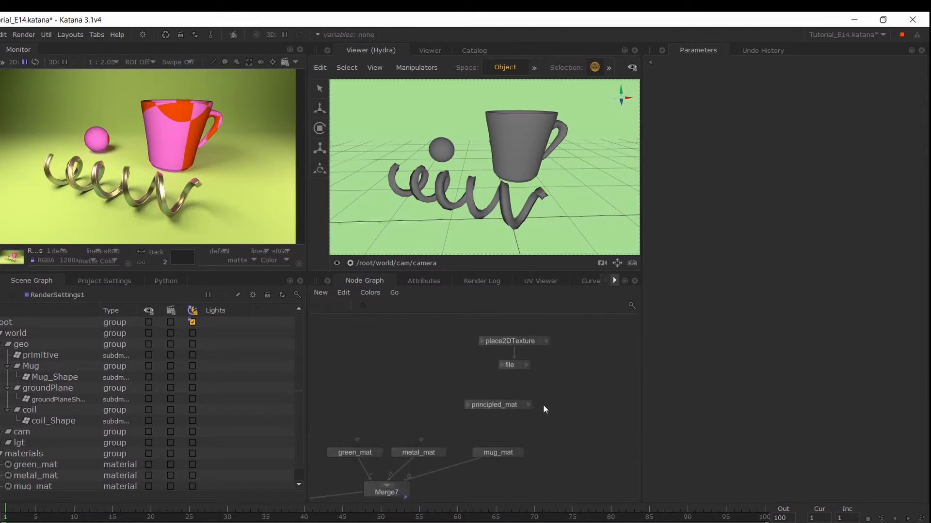
pyautogui.click(526, 369)
pyautogui.click(526, 364)
pyautogui.click(546, 313)
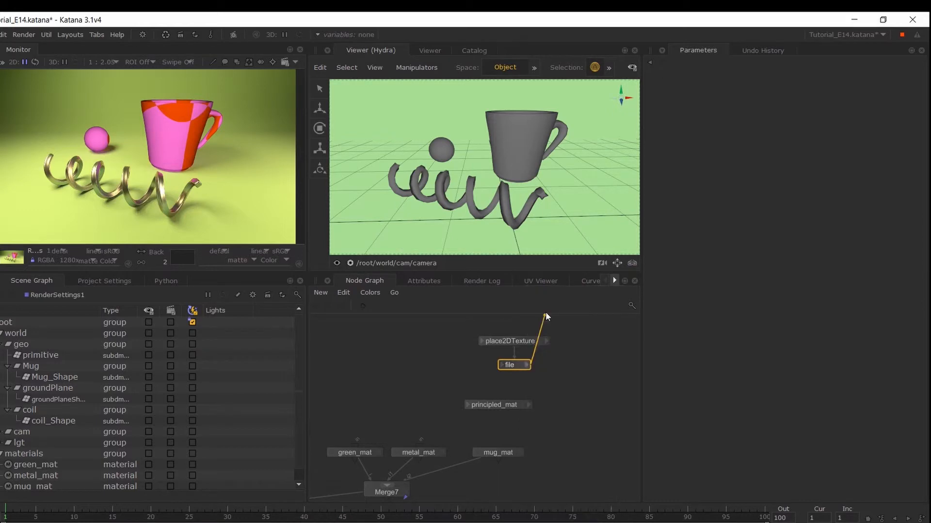
pyautogui.click(469, 406)
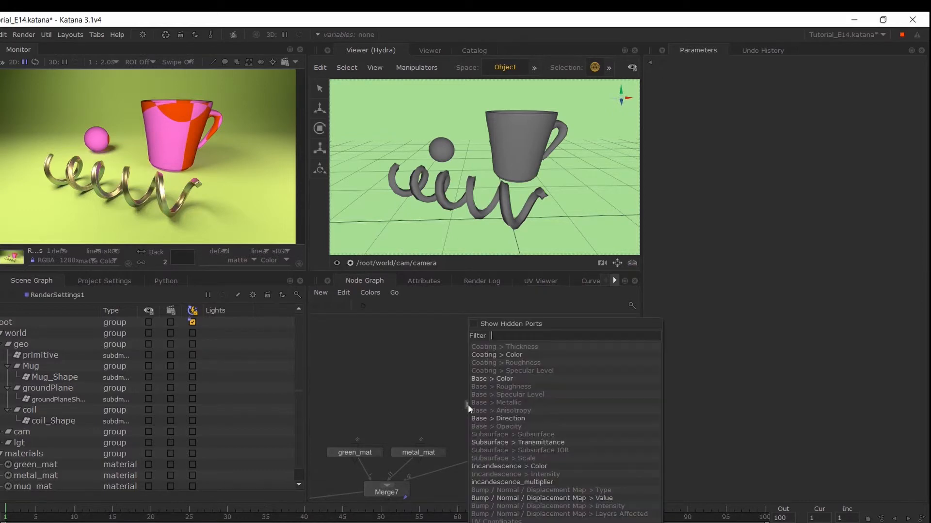
pyautogui.click(492, 377)
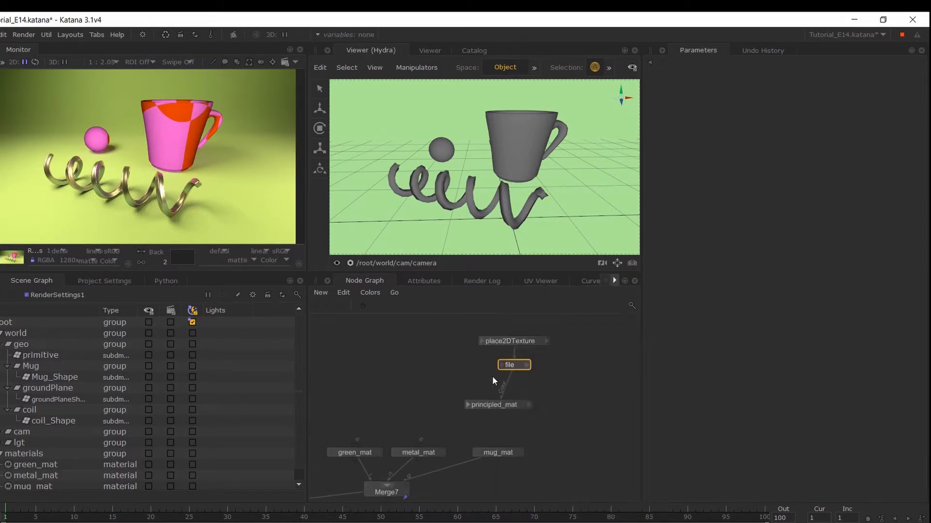
# Step: Add a dl Surface terminal to the mug_mat network material
pyautogui.click(506, 453)
pyautogui.press('e')
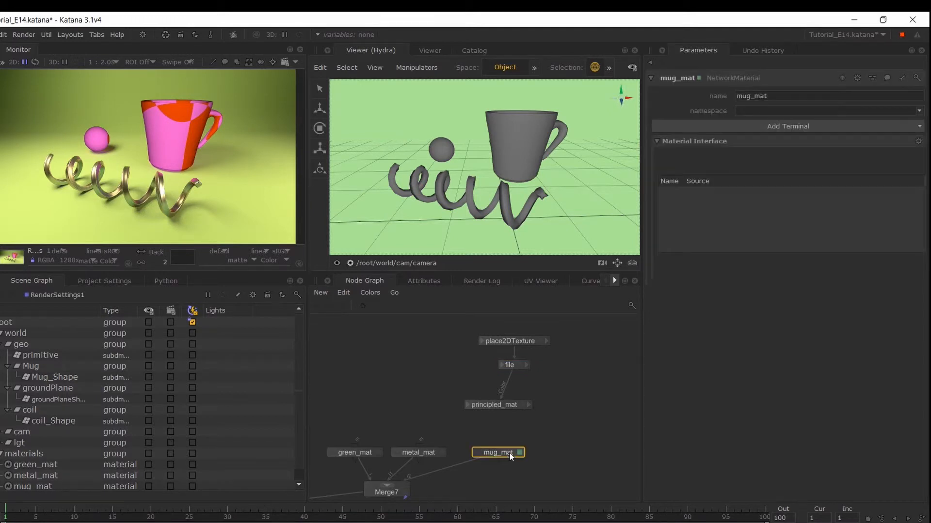
pyautogui.click(784, 127)
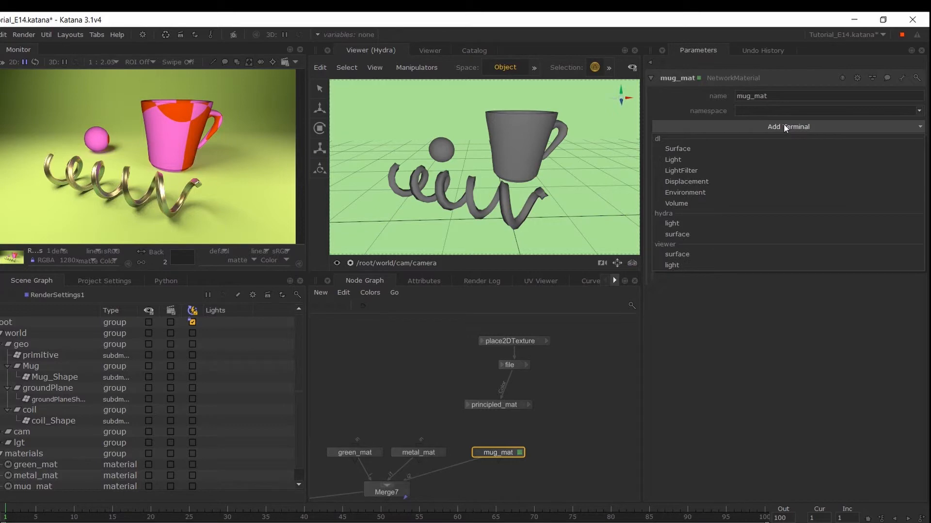
pyautogui.click(691, 152)
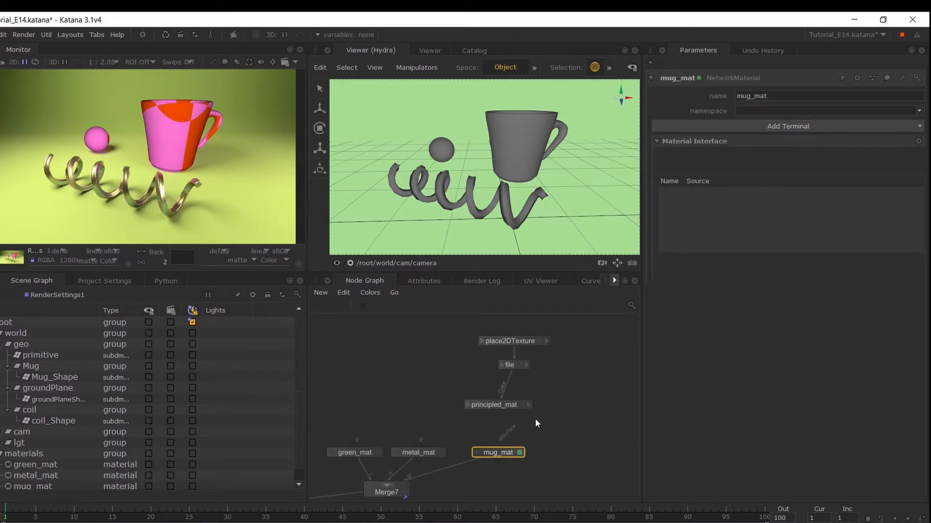
# Step: Connect the outColor output of principled_mat to the dlSurface terminal of mug_mat
pyautogui.click(530, 406)
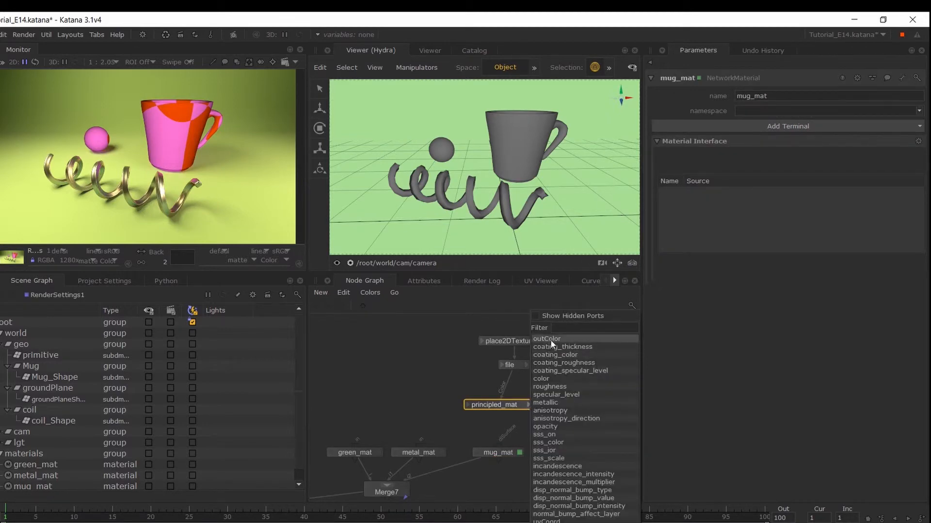
pyautogui.click(551, 340)
pyautogui.click(497, 452)
pyautogui.click(502, 452)
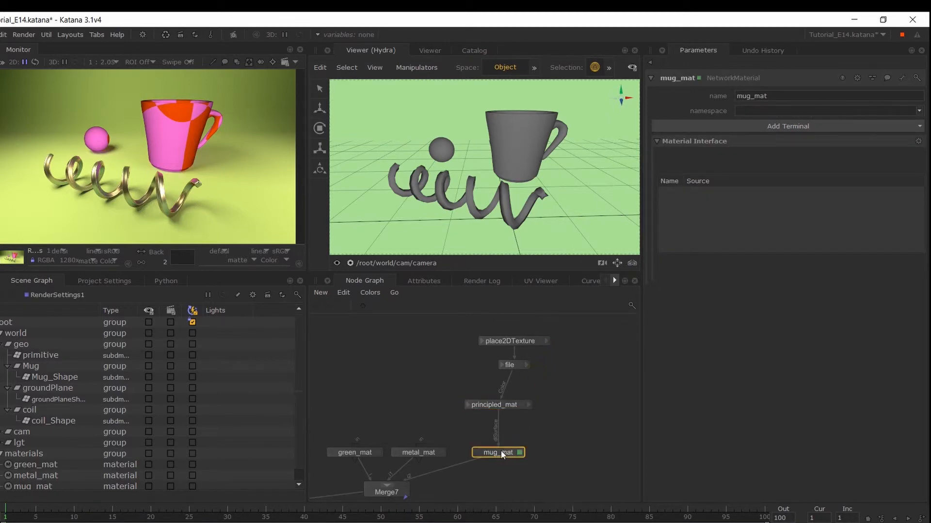
# Step: Add a MaterialAssign node to MaterialAssign_stack and name it MaterialAssign_mug
pyautogui.moveTo(518, 441); pyautogui.dragTo(550, 427, button='middle')
pyautogui.scroll(-6, 484, 441)
pyautogui.moveTo(484, 441); pyautogui.dragTo(513, 386, button='middle')
pyautogui.scroll(6, 444, 427)
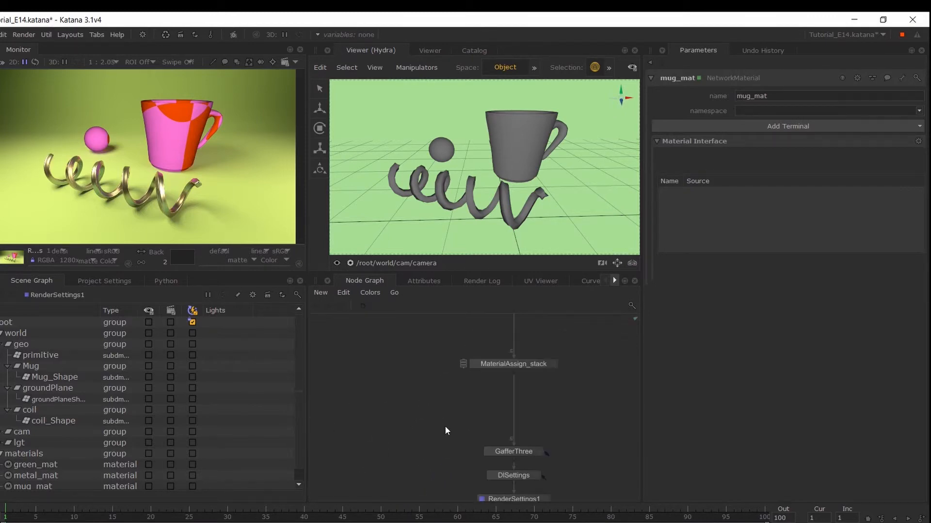
pyautogui.moveTo(444, 426); pyautogui.dragTo(443, 431, button='middle')
pyautogui.moveTo(538, 370); pyautogui.dragTo(505, 409, button='middle')
pyautogui.click(520, 407)
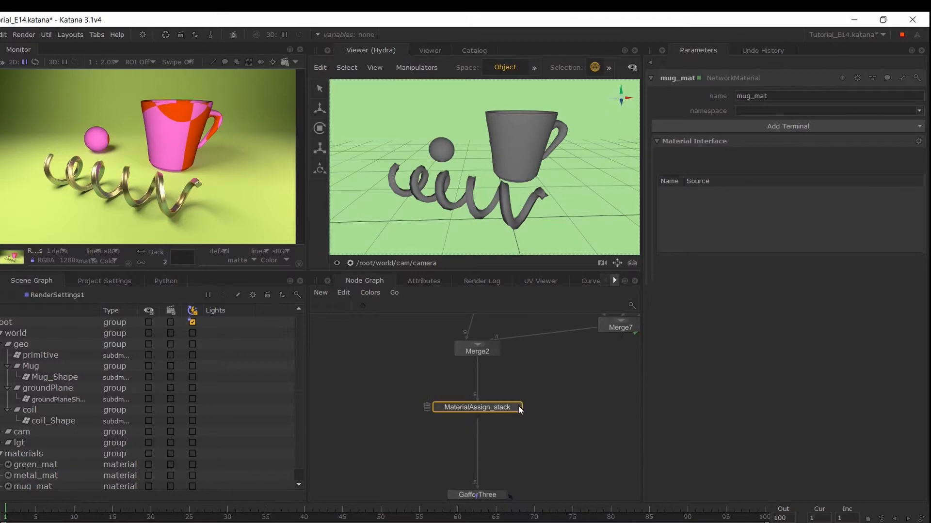
pyautogui.click(517, 407)
pyautogui.click(663, 109)
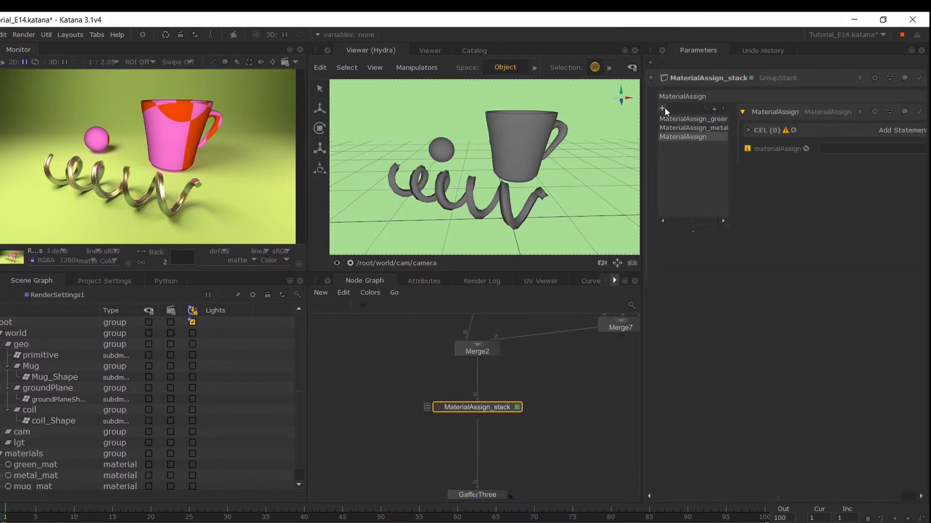
pyautogui.write('_mug')
pyautogui.press('Return')
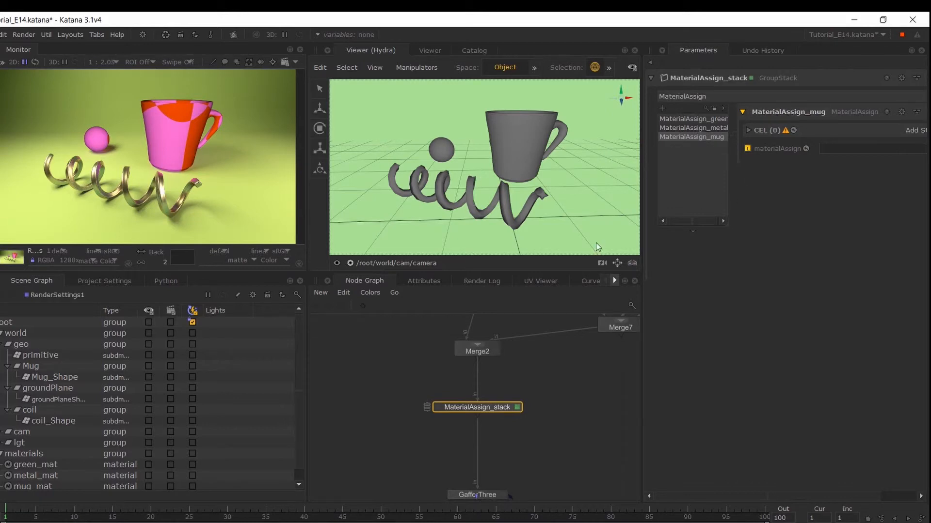
# Step: Target MaterialAssign_mug at /root/world/geo/Mug/Mug_Shape and assign it the material /root/materials/mug_mat
pyautogui.moveTo(47, 381); pyautogui.dragTo(905, 134)
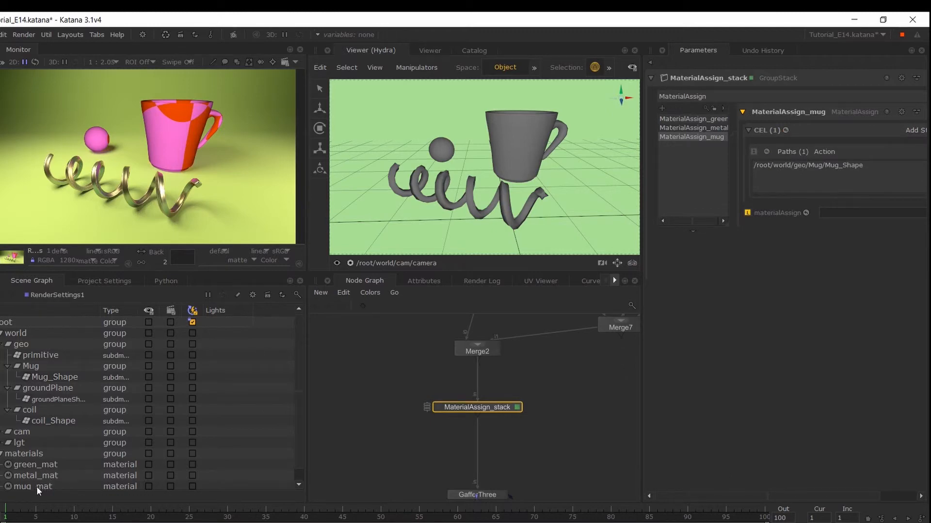
pyautogui.moveTo(33, 486); pyautogui.dragTo(835, 213)
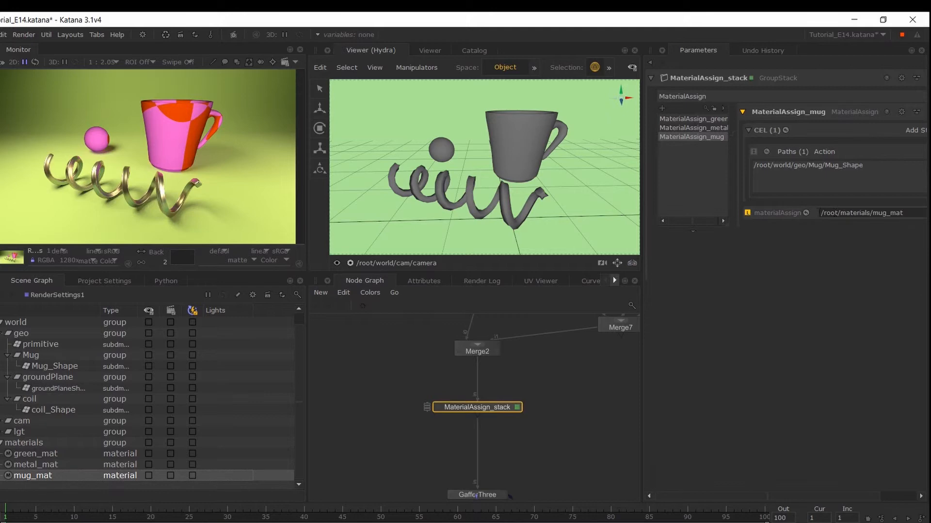
# Step: Start a preview render from the RenderSettings1 node
pyautogui.moveTo(519, 484); pyautogui.dragTo(524, 346, button='middle')
pyautogui.rightClick(488, 406)
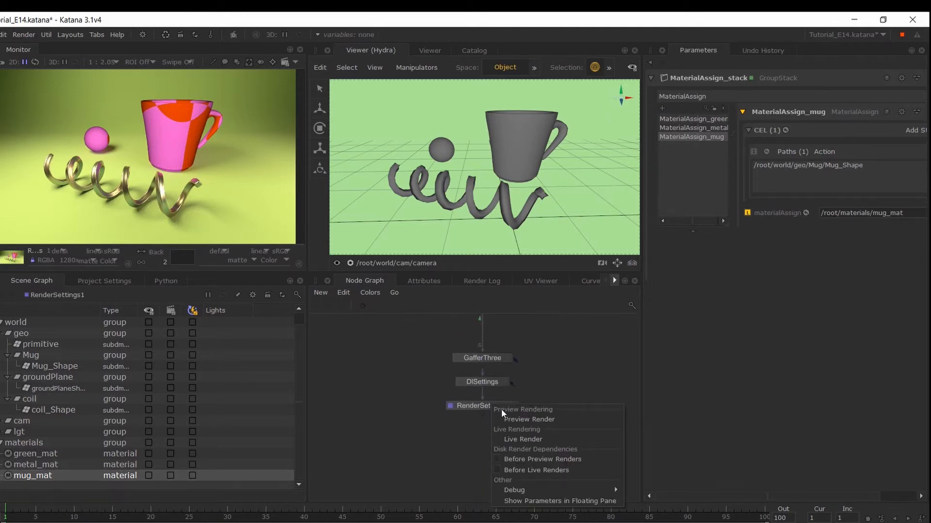
pyautogui.click(524, 420)
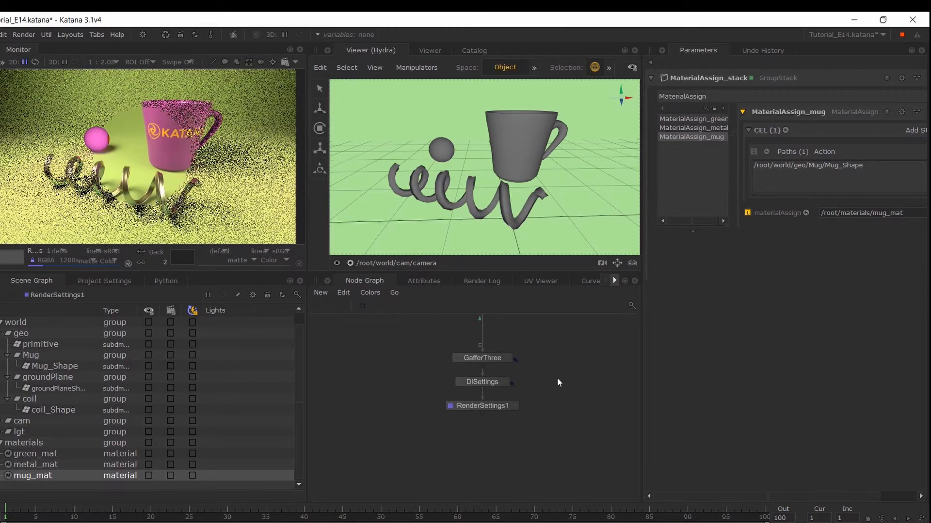
# Step: Examine the input ports of principled_mat in the mug's shading network
pyautogui.press('f')
pyautogui.moveTo(552, 382); pyautogui.dragTo(484, 489, button='middle')
pyautogui.moveTo(540, 470); pyautogui.dragTo(487, 504, button='middle')
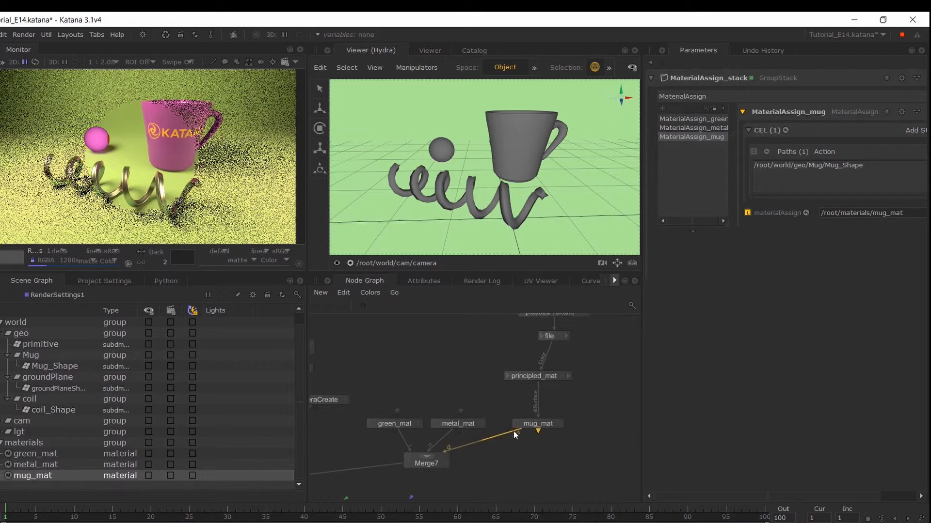
pyautogui.moveTo(532, 379); pyautogui.dragTo(517, 404, button='middle')
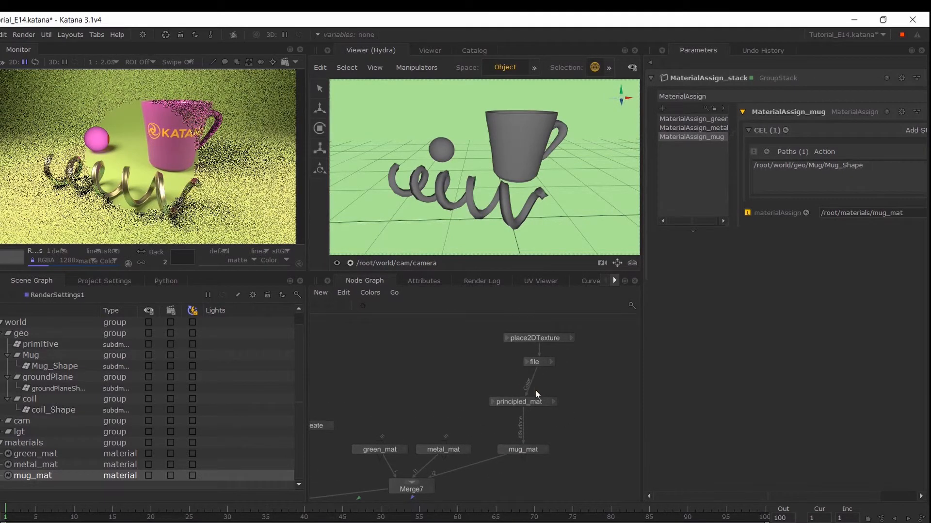
pyautogui.click(492, 402)
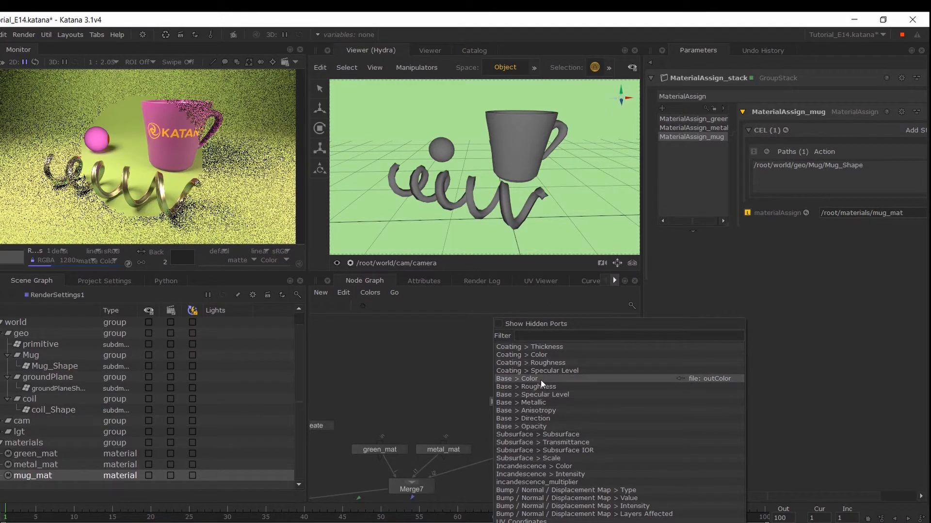
# Step: Add a DlShadingNode to the node graph beside the mug's file texture node
pyautogui.click(464, 380)
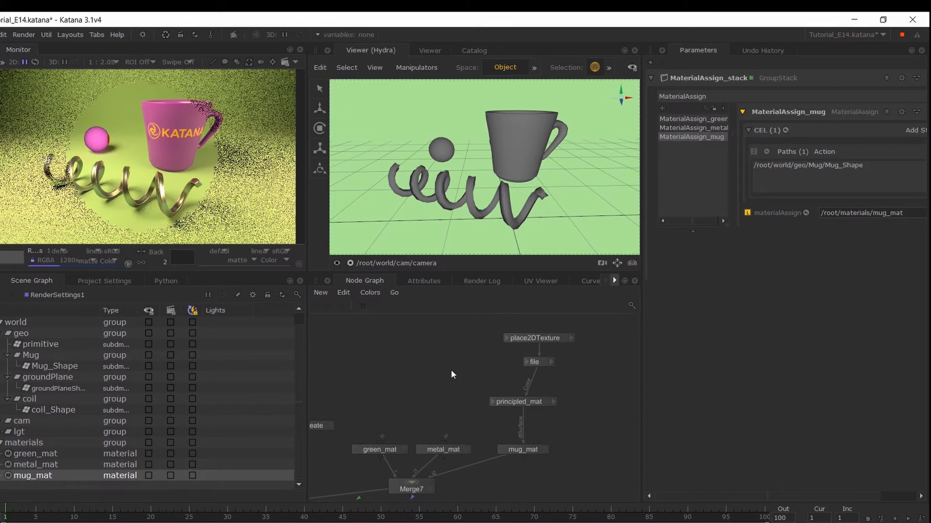
pyautogui.press('Tab')
pyautogui.write('dls')
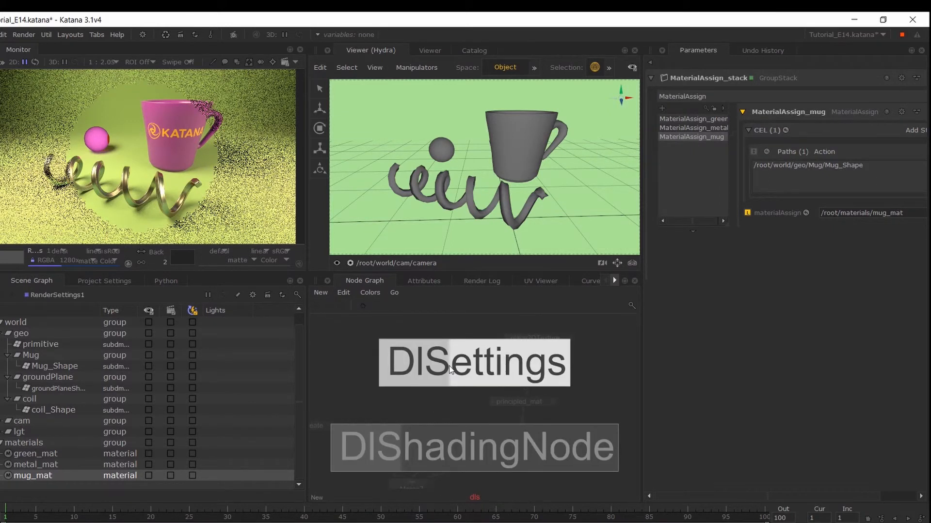
pyautogui.press('Down')
pyautogui.press('Return')
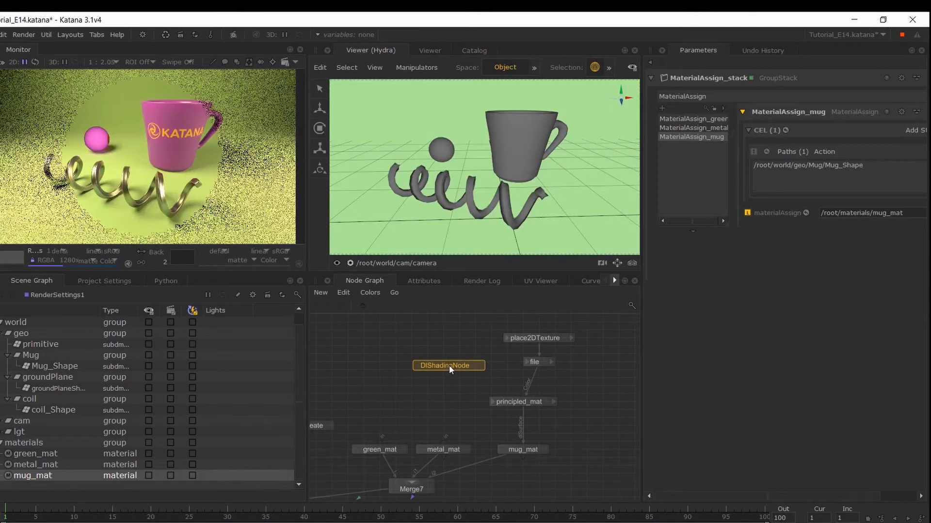
# Step: Try the remapColor node type on the new DlShadingNode and delete the node from the graph
pyautogui.click(449, 366)
pyautogui.click(886, 111)
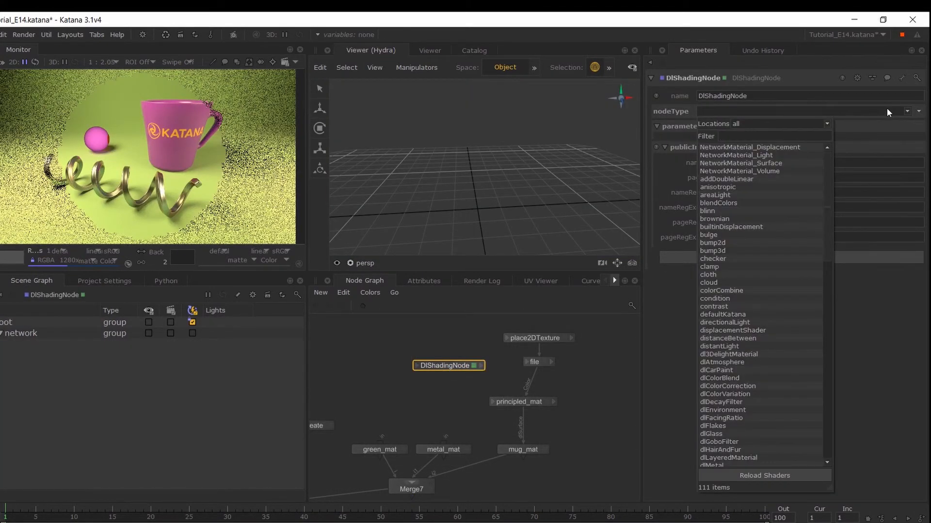
pyautogui.write('rema')
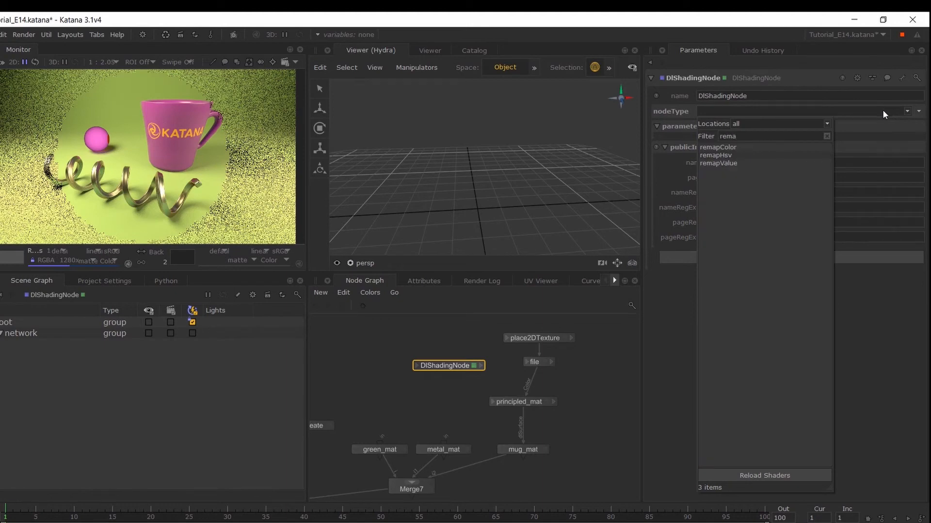
pyautogui.click(728, 147)
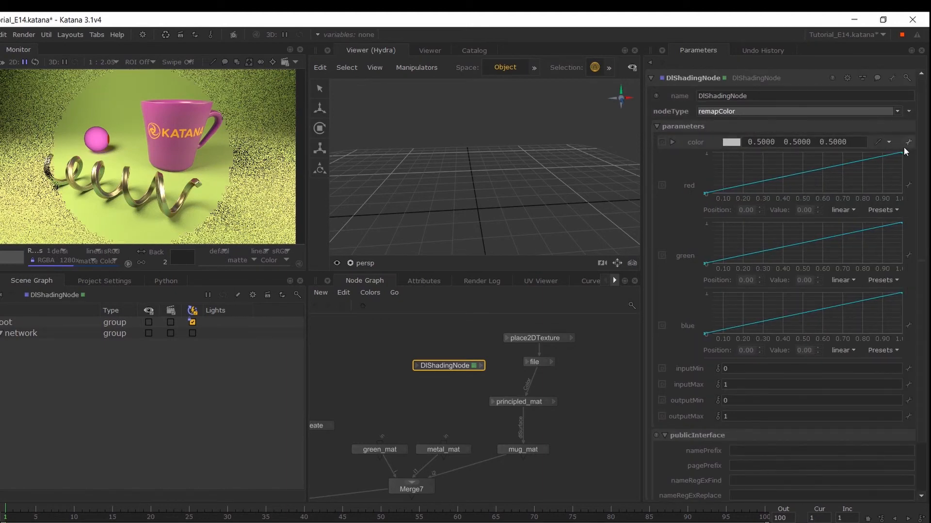
pyautogui.click(466, 366)
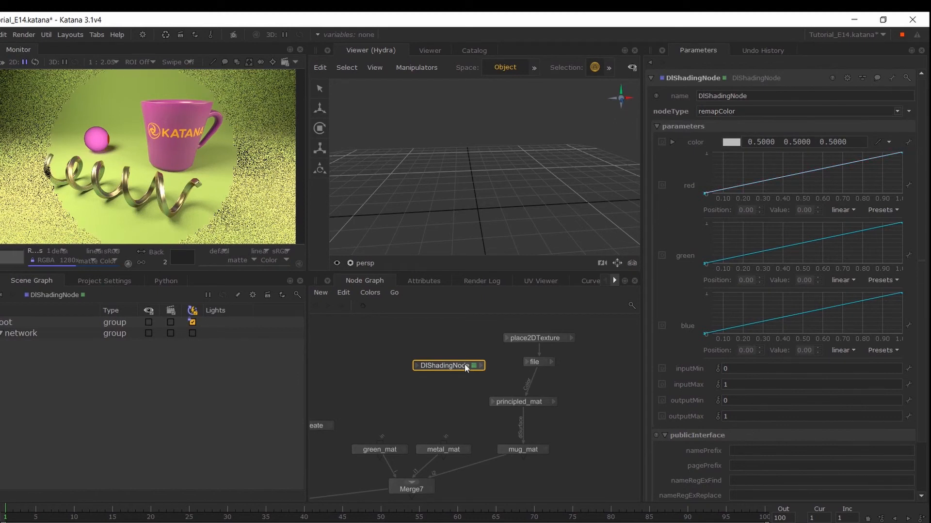
pyautogui.press('Delete')
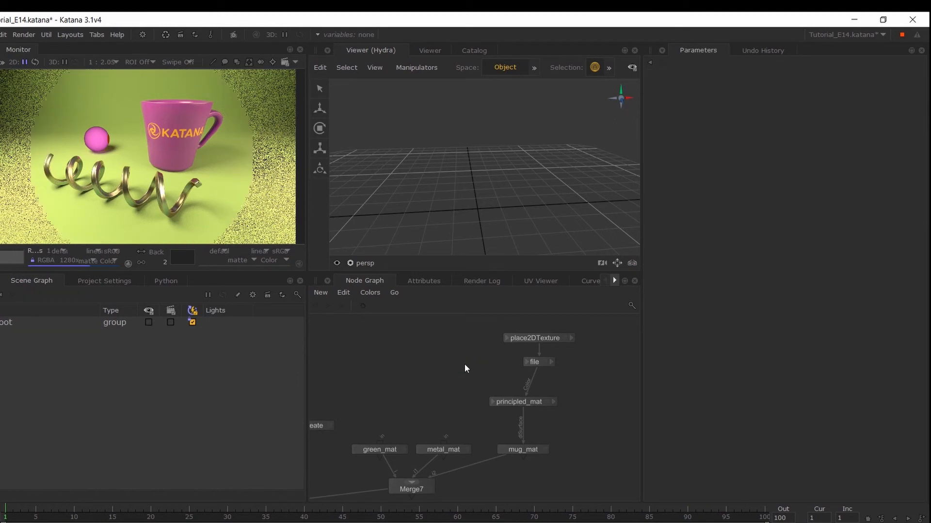